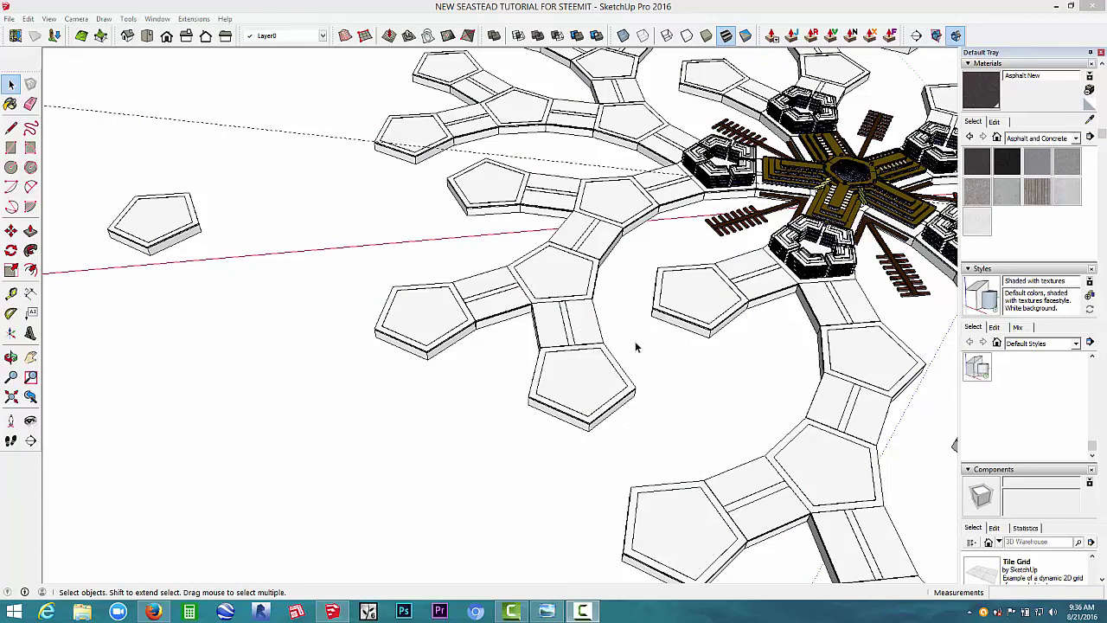
# - Open a nested pentagon platform component in one of the arms and select its inner top face
pyautogui.moveTo(635, 346)
pyautogui.mouseDown(button='middle')
pyautogui.moveTo(667, 389)
pyautogui.moveTo(642, 329)
pyautogui.mouseUp(button='middle')
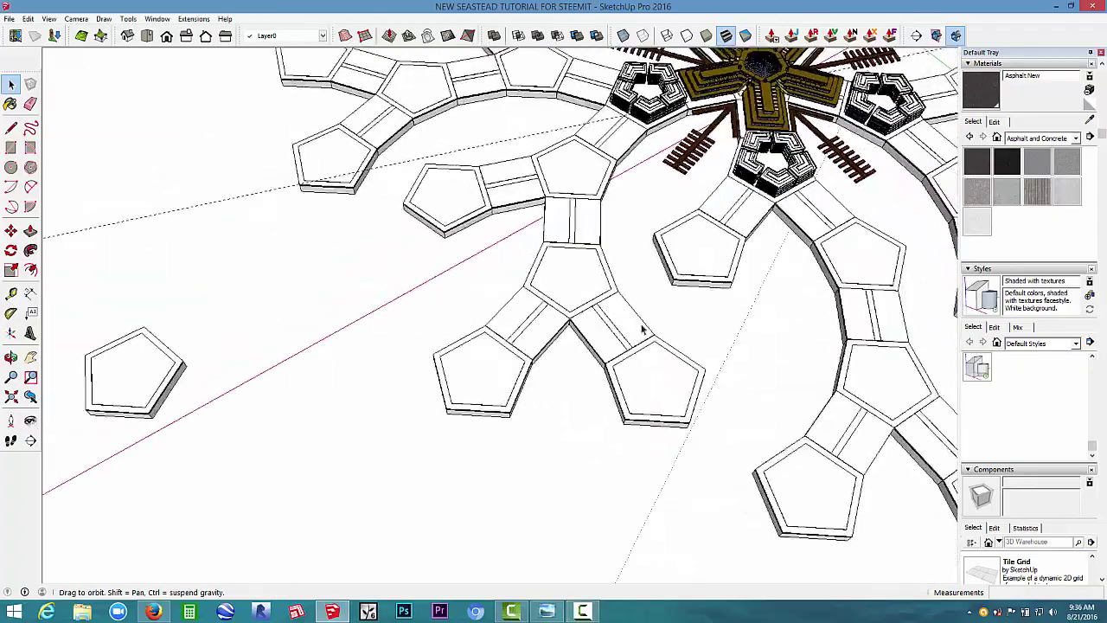
pyautogui.scroll(5, 580, 267)
pyautogui.scroll(-4, 551, 328)
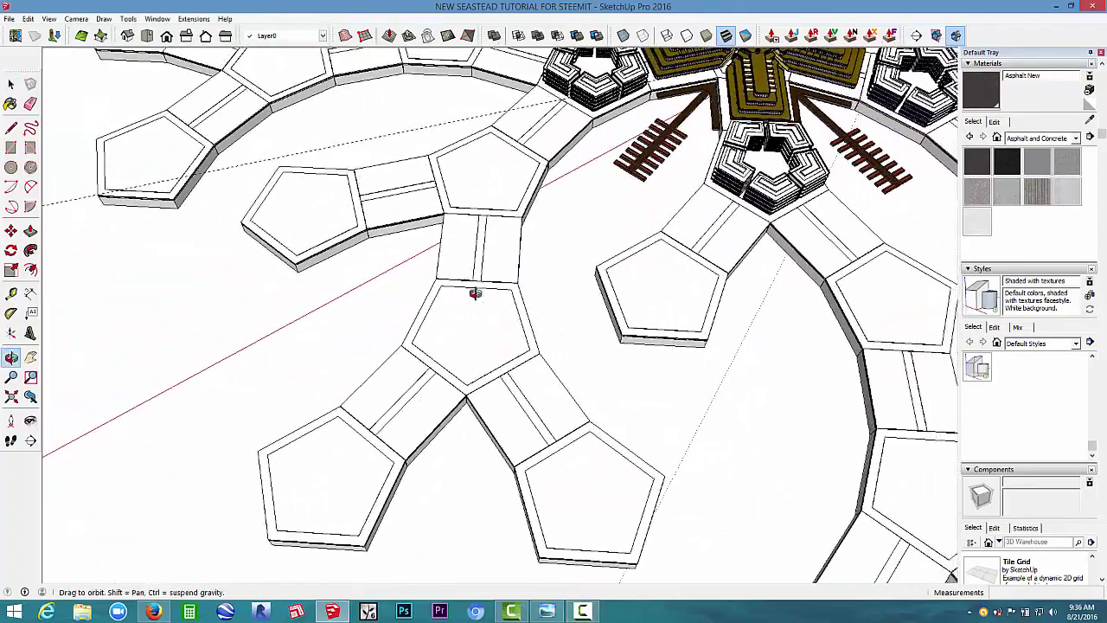
pyautogui.moveTo(475, 295); pyautogui.dragTo(628, 354, button='middle')
pyautogui.scroll(2, 628, 355)
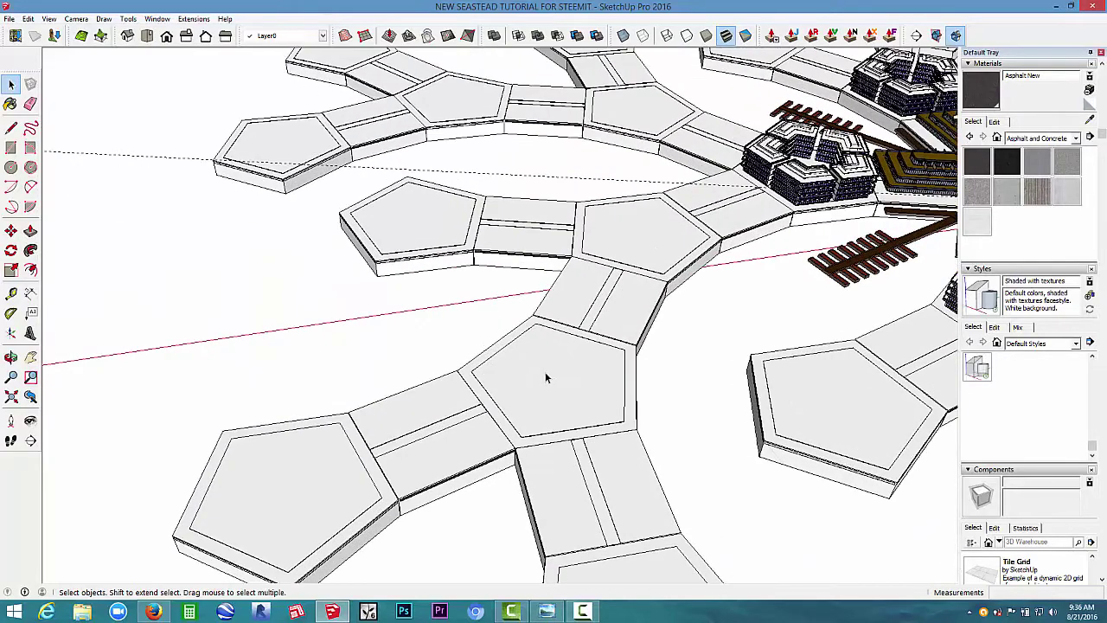
pyautogui.hotkey('ctrl', 'a')
pyautogui.hotkey('ctrl', 't')
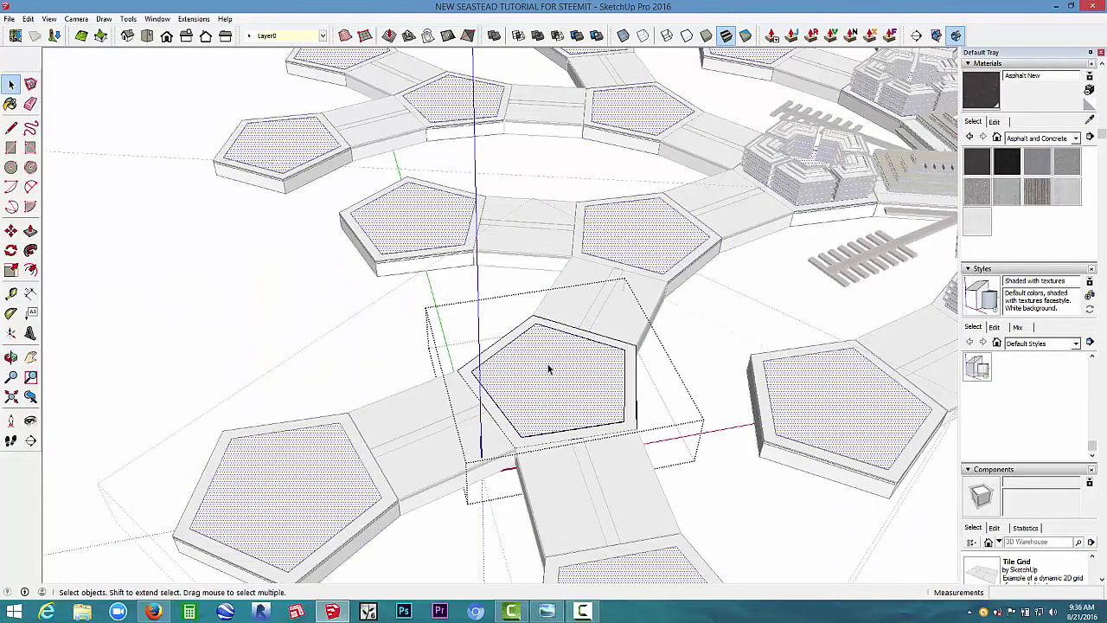
# - Examine the nested pentagon platform's edges and its joints with the neighbouring connectors
pyautogui.scroll(-3, 546, 370)
pyautogui.scroll(3, 562, 386)
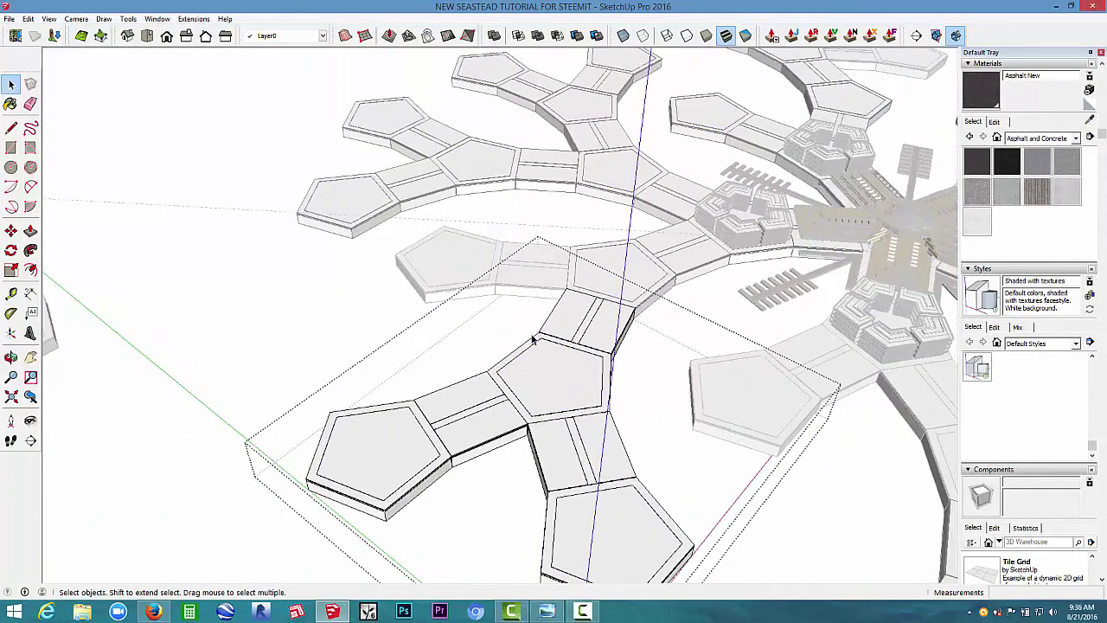
pyautogui.moveTo(606, 388); pyautogui.dragTo(497, 315, button='middle')
pyautogui.scroll(5, 384, 351)
pyautogui.scroll(5, 407, 378)
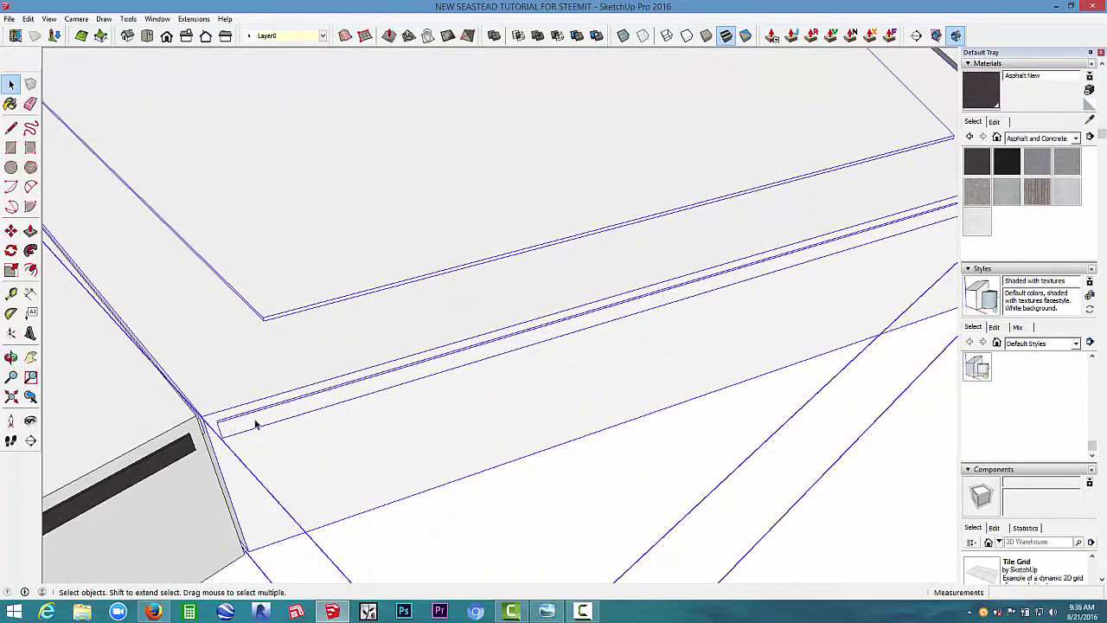
pyautogui.scroll(-5, 390, 391)
pyautogui.moveTo(435, 403); pyautogui.dragTo(553, 458, button='middle')
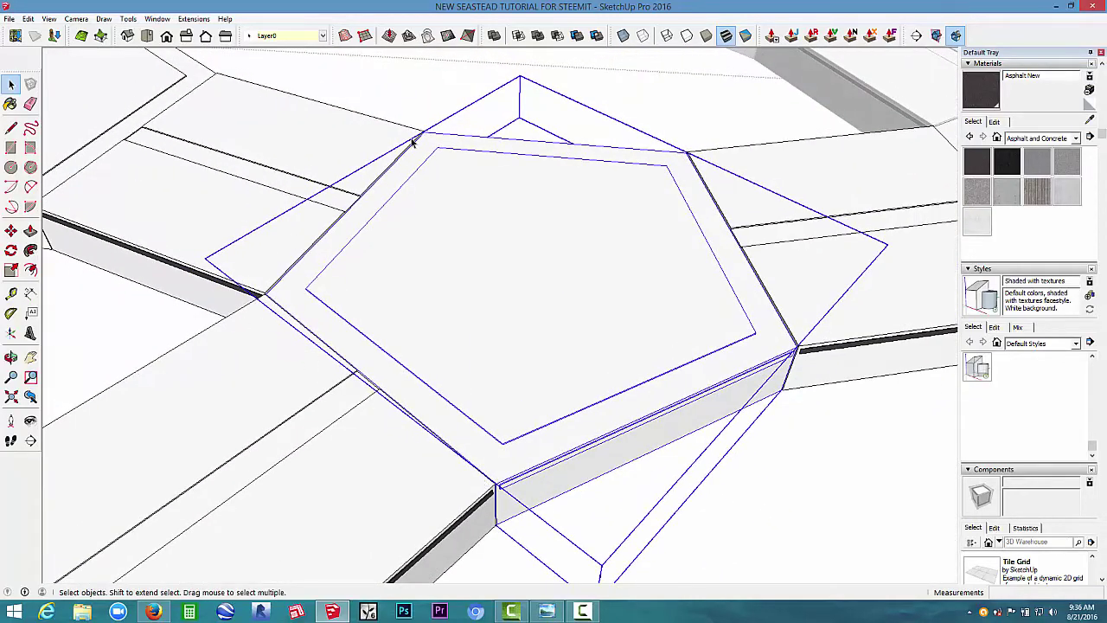
pyautogui.scroll(3, 789, 284)
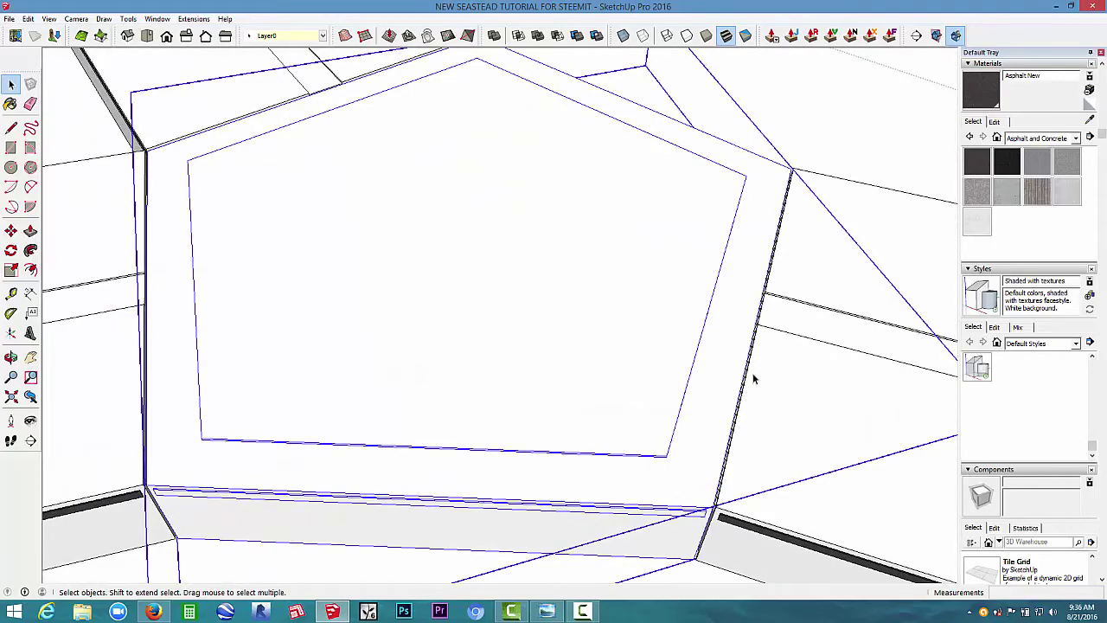
pyautogui.scroll(-3, 753, 378)
pyautogui.moveTo(669, 366); pyautogui.dragTo(559, 490, button='middle')
# - Open the stand-alone pentagon component beside the array and select all of its geometry
pyautogui.scroll(-3, 742, 437)
pyautogui.moveTo(742, 438); pyautogui.dragTo(1003, 474, button='middle')
pyautogui.scroll(3, 366, 295)
pyautogui.moveTo(368, 244); pyautogui.dragTo(533, 377, button='middle')
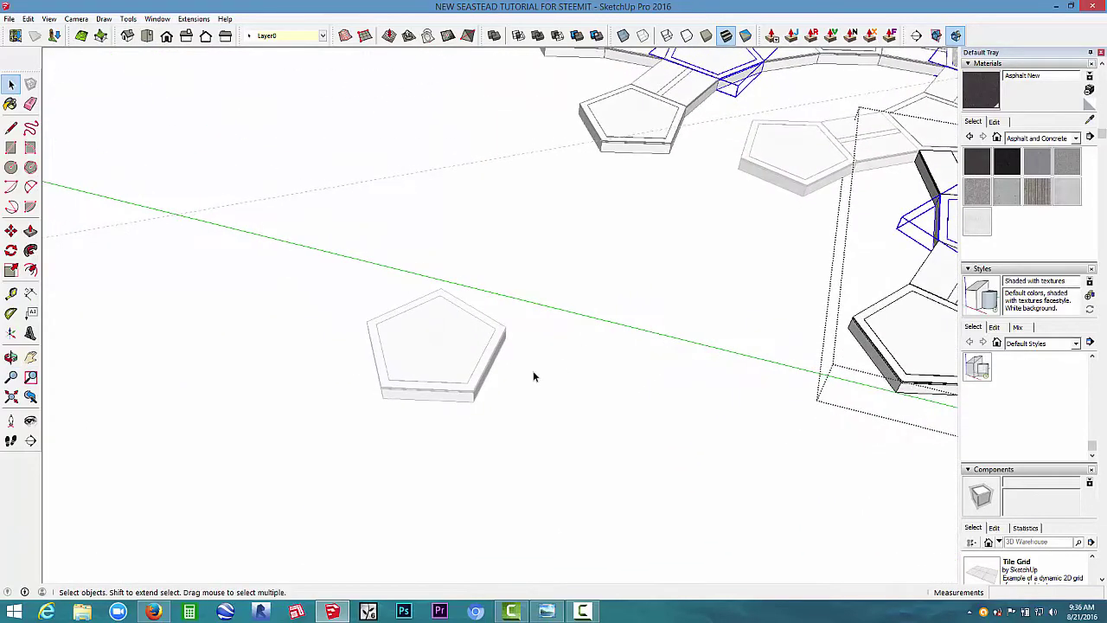
pyautogui.doubleClick(419, 362)
pyautogui.tripleClick(419, 360)
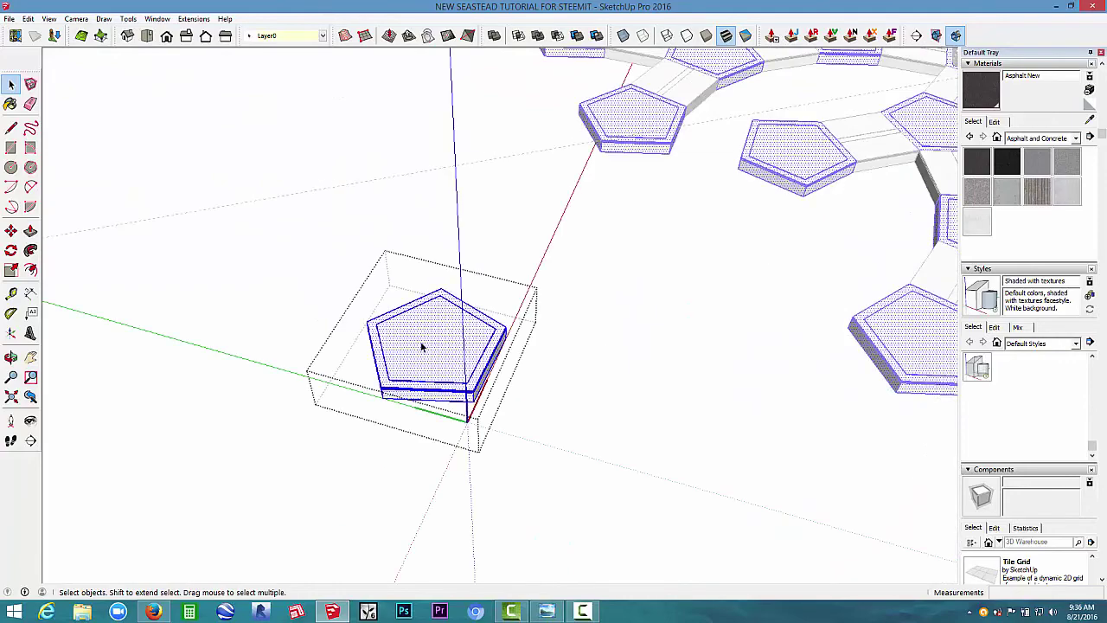
# - Examine the linked pentagon platforms across the whole array and close the stand-alone pentagon component
pyautogui.scroll(-8, 448, 366)
pyautogui.moveTo(489, 407); pyautogui.dragTo(402, 451, button='middle')
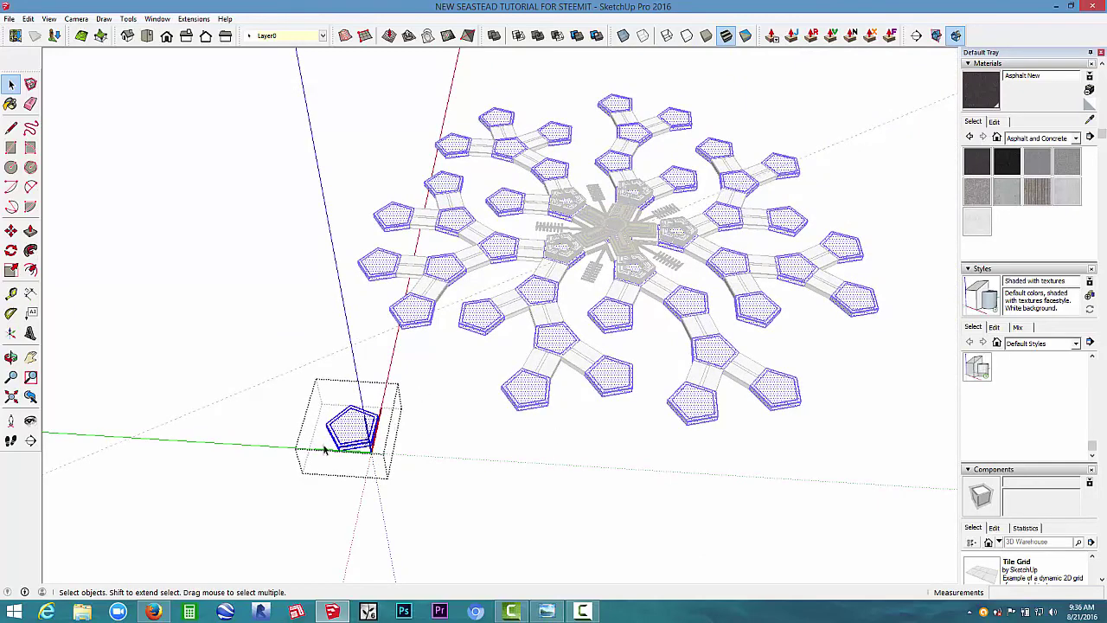
pyautogui.keyDown('shift'); pyautogui.moveTo(324, 450); pyautogui.dragTo(521, 398, button='middle'); pyautogui.keyUp('shift')
pyautogui.scroll(4, 525, 381)
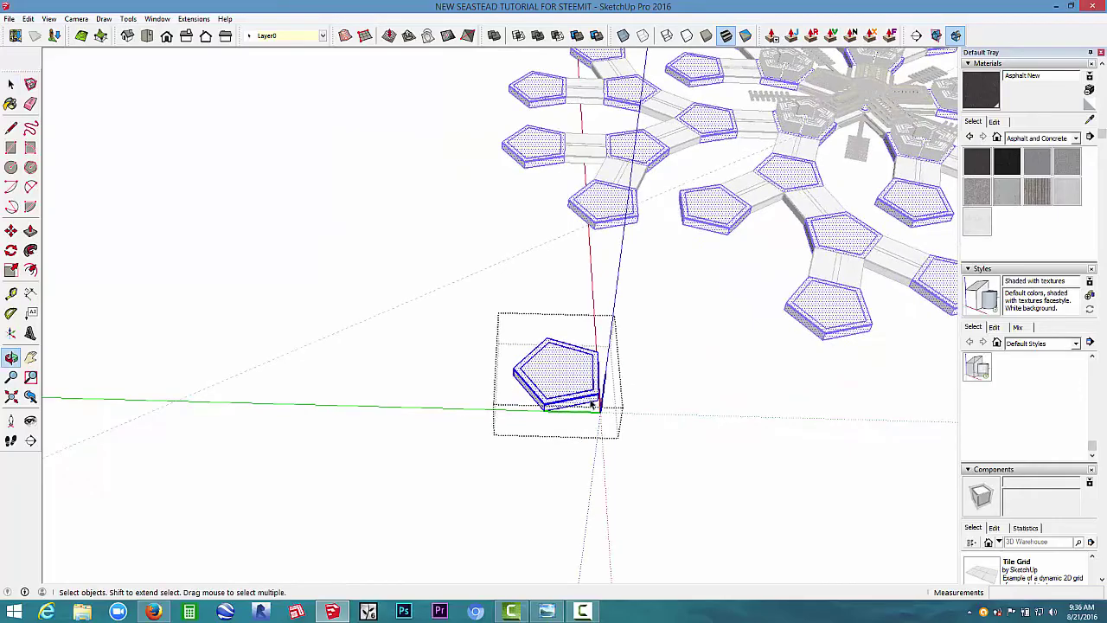
pyautogui.scroll(5, 593, 403)
pyautogui.moveTo(507, 349); pyautogui.dragTo(299, 522, button='middle')
pyautogui.scroll(-8, 363, 435)
pyautogui.moveTo(583, 346)
pyautogui.keyDown('shift'); pyautogui.mouseDown(button='middle')
pyautogui.moveTo(611, 364)
pyautogui.moveTo(481, 326)
pyautogui.mouseUp(button='middle'); pyautogui.keyUp('shift')
pyautogui.scroll(3, 482, 327)
pyautogui.moveTo(558, 368); pyautogui.dragTo(342, 394, button='middle')
pyautogui.click(341, 393)
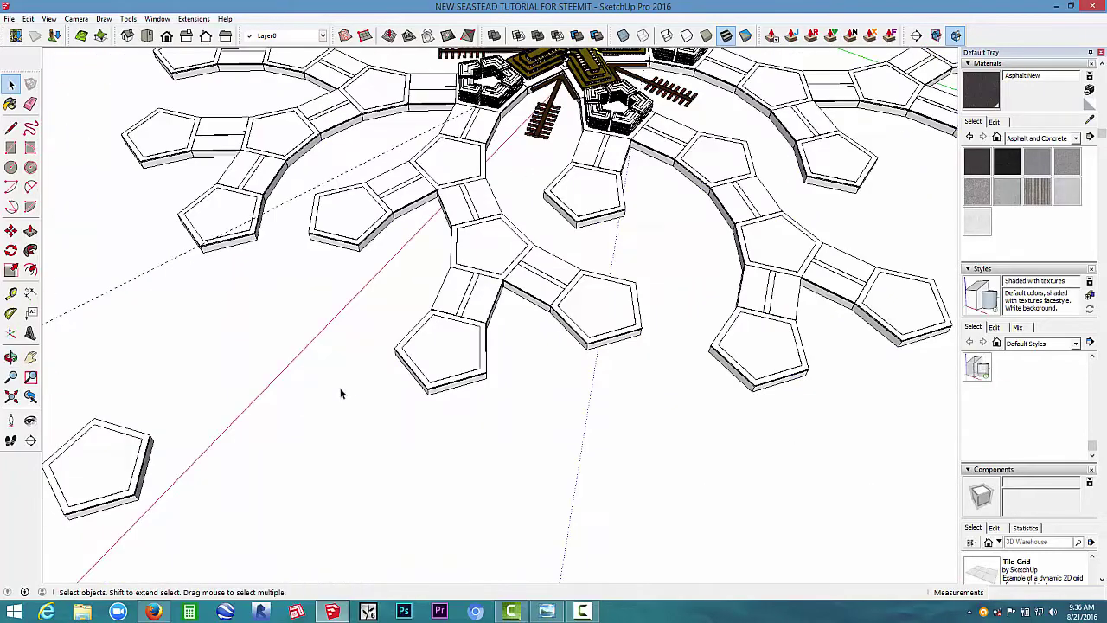
# - Copy a rectangular connector platform beside the stand-alone pentagon, open it and select one of its large top faces
pyautogui.keyDown('shift'); pyautogui.moveTo(571, 395); pyautogui.dragTo(599, 445, button='middle'); pyautogui.keyUp('shift')
pyautogui.moveTo(599, 445); pyautogui.dragTo(420, 452, button='middle')
pyautogui.scroll(3, 510, 331)
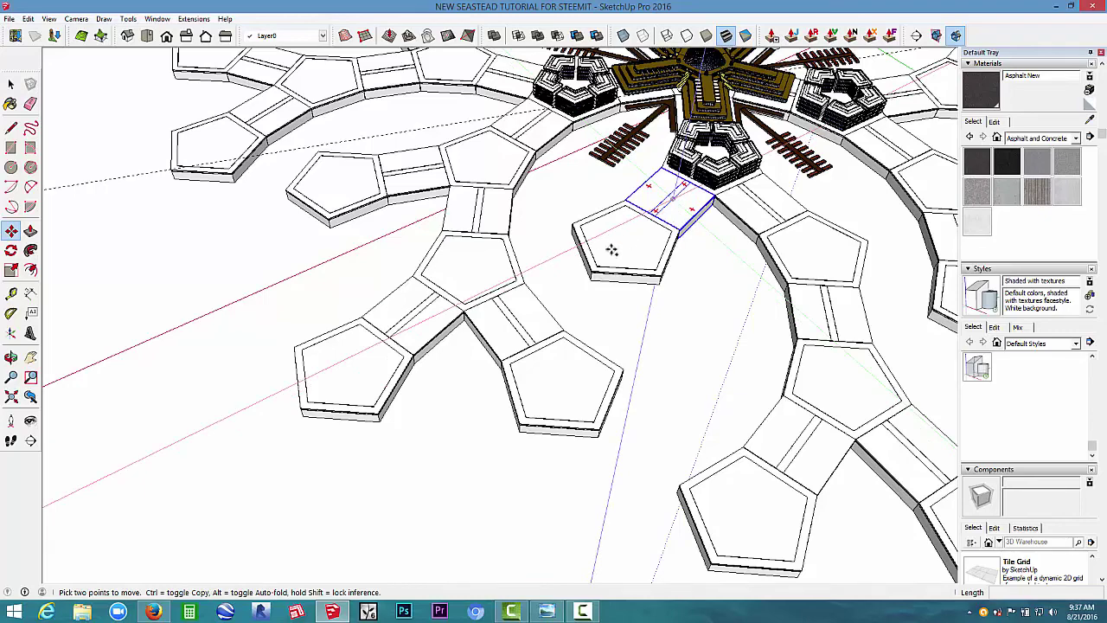
pyautogui.moveTo(311, 368); pyautogui.dragTo(409, 370, button='middle')
pyautogui.click(288, 352)
pyautogui.doubleClick(402, 362)
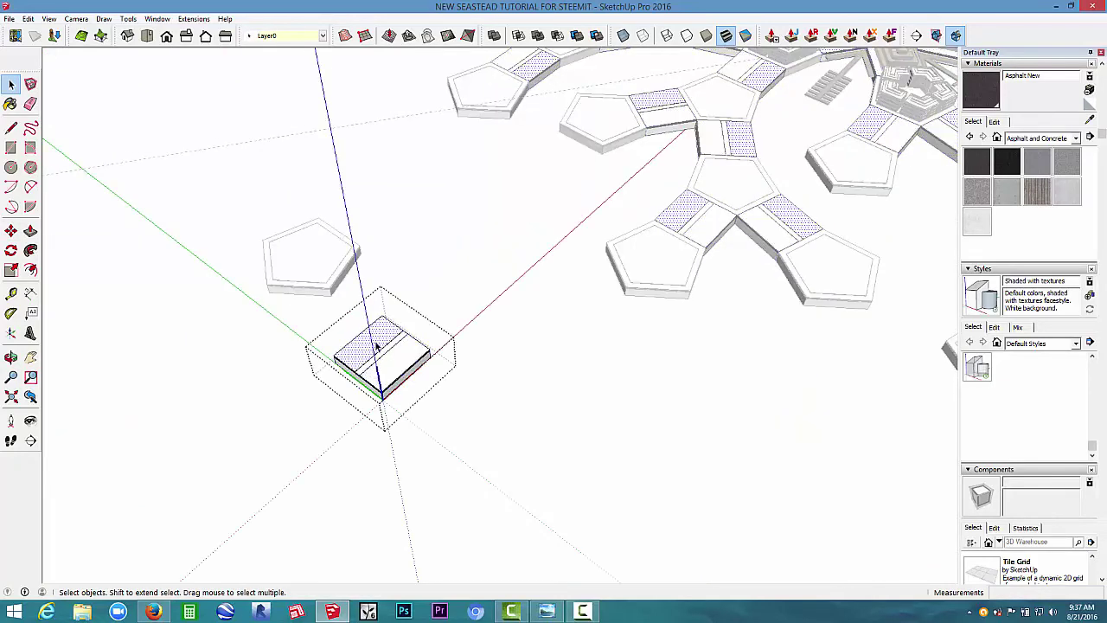
# - Examine the copied connector from several angles and its linked instances throughout the arms
pyautogui.scroll(-1, 379, 363)
pyautogui.moveTo(379, 364); pyautogui.dragTo(697, 358, button='middle')
pyautogui.scroll(4, 697, 359)
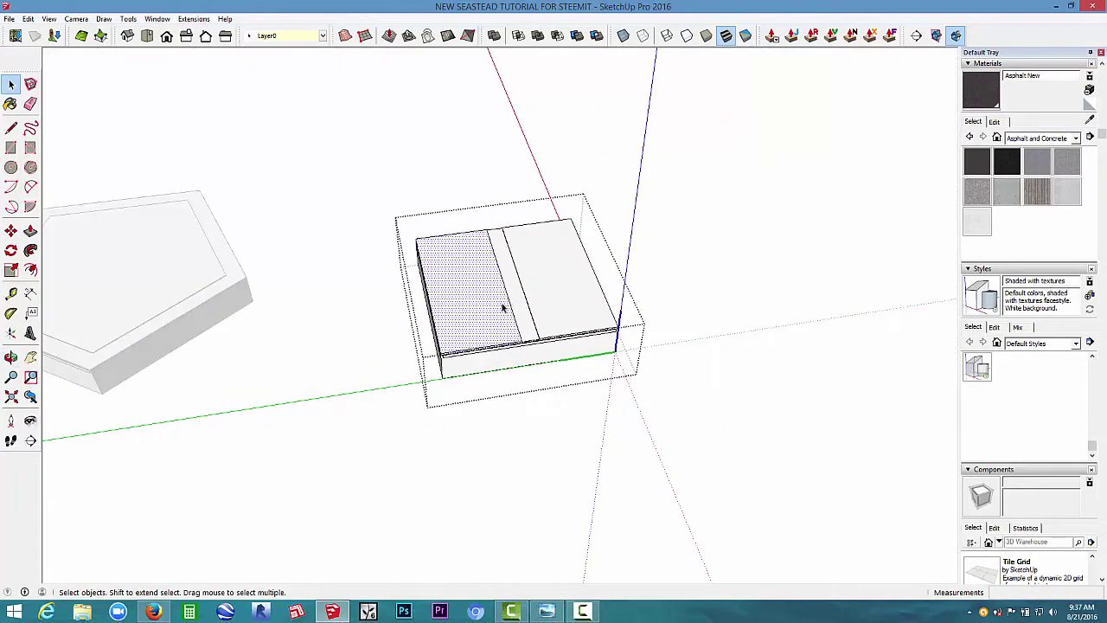
pyautogui.moveTo(502, 308); pyautogui.dragTo(398, 377, button='middle')
pyautogui.scroll(3, 573, 363)
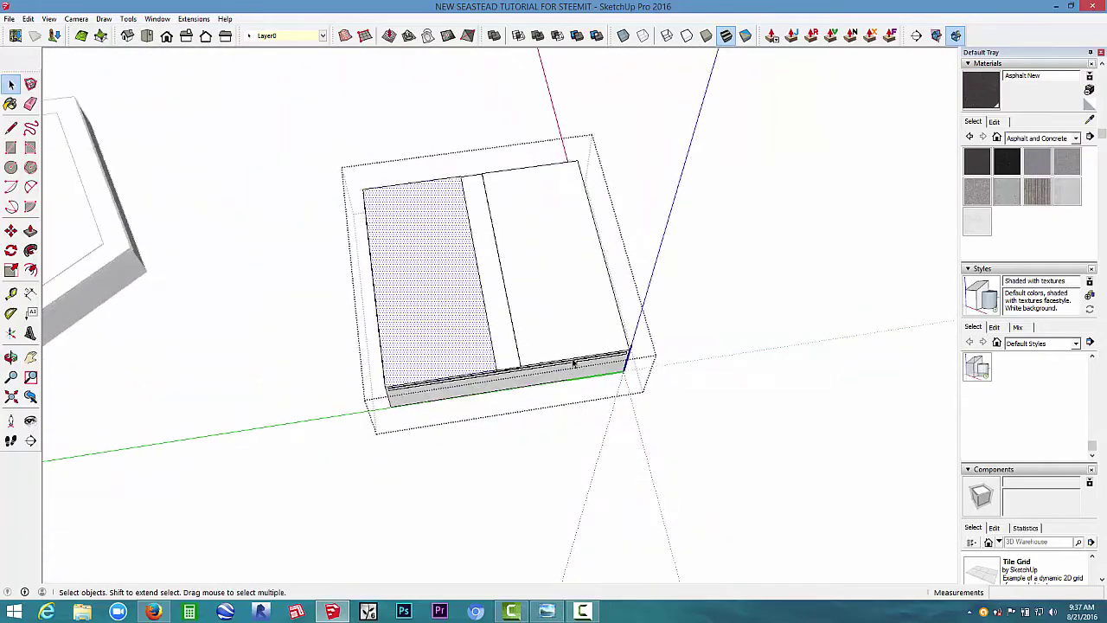
pyautogui.moveTo(573, 364); pyautogui.dragTo(669, 380, button='middle')
pyautogui.scroll(-6, 671, 381)
pyautogui.keyDown('shift'); pyautogui.moveTo(778, 378); pyautogui.dragTo(488, 321, button='middle'); pyautogui.keyUp('shift')
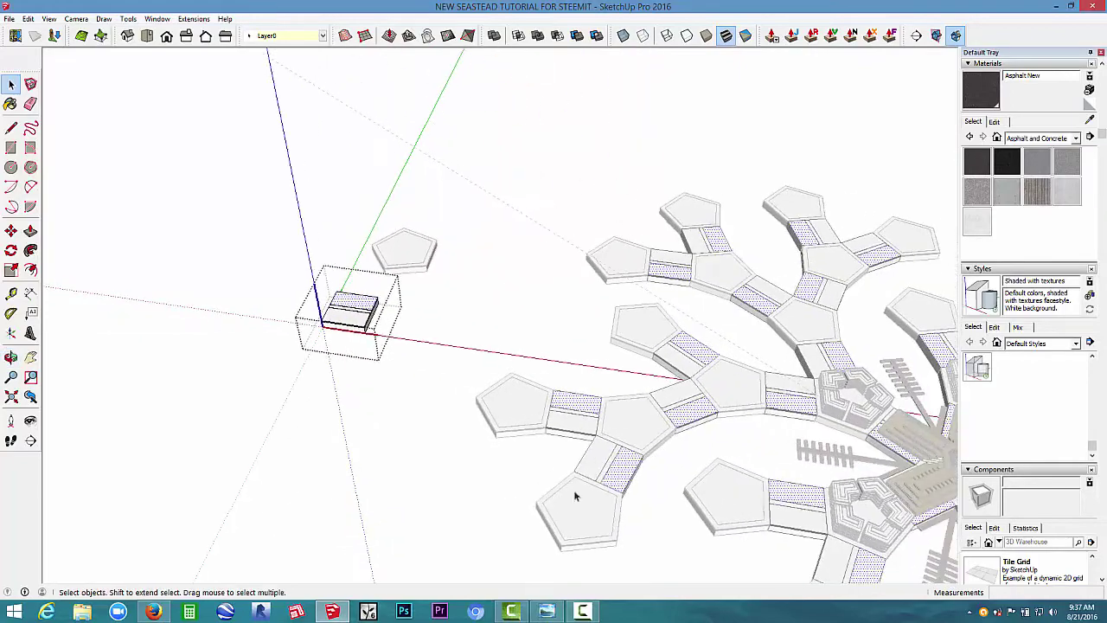
pyautogui.keyDown('shift'); pyautogui.moveTo(667, 321); pyautogui.dragTo(660, 305, button='middle'); pyautogui.keyUp('shift')
pyautogui.scroll(5, 659, 306)
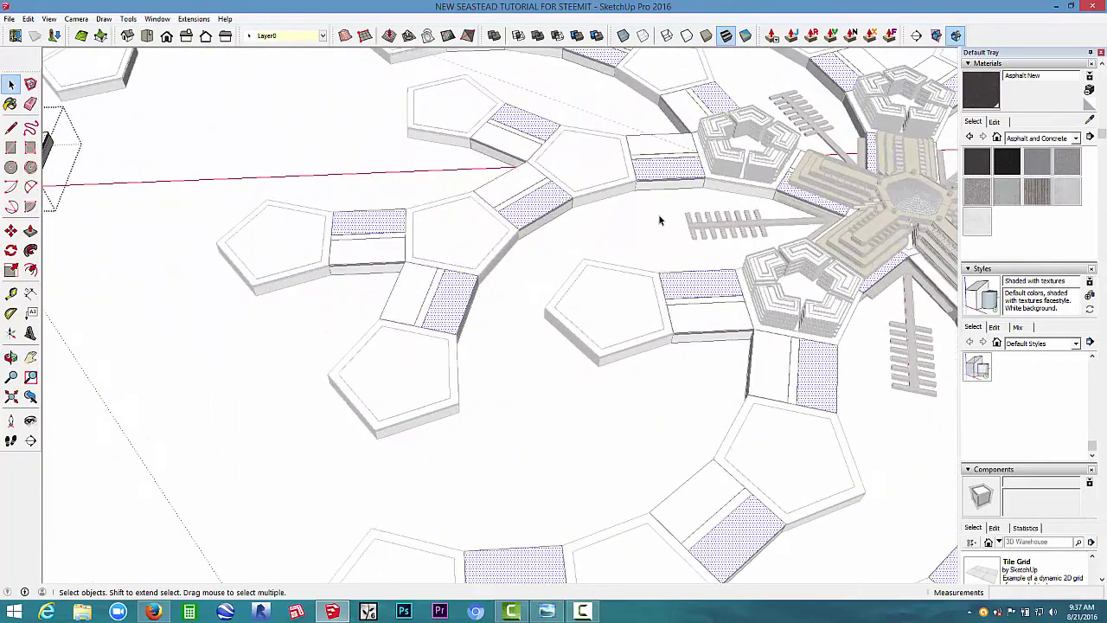
pyautogui.scroll(-3, 774, 368)
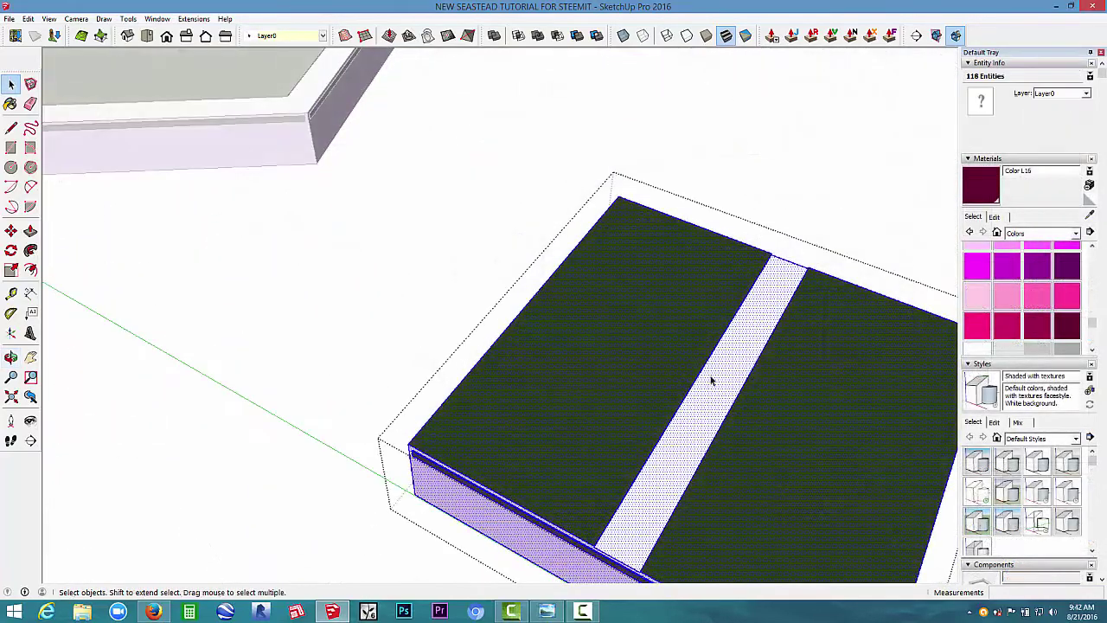
# - Paint the connector's central path with Field Square Tile and the unpainted slivers of its dark edge band with Asphalt New
pyautogui.scroll(2, 712, 378)
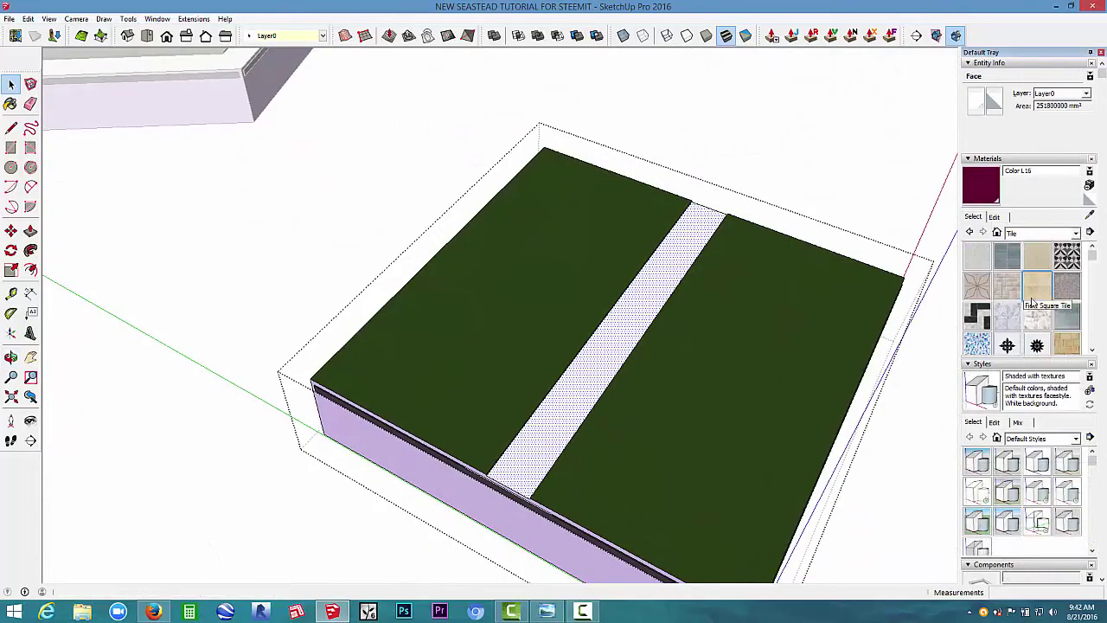
pyautogui.click(594, 399)
pyautogui.scroll(5, 541, 466)
pyautogui.moveTo(470, 505)
pyautogui.mouseDown(button='middle')
pyautogui.moveTo(621, 141)
pyautogui.moveTo(636, 463)
pyautogui.mouseUp(button='middle')
pyautogui.scroll(5, 641, 468)
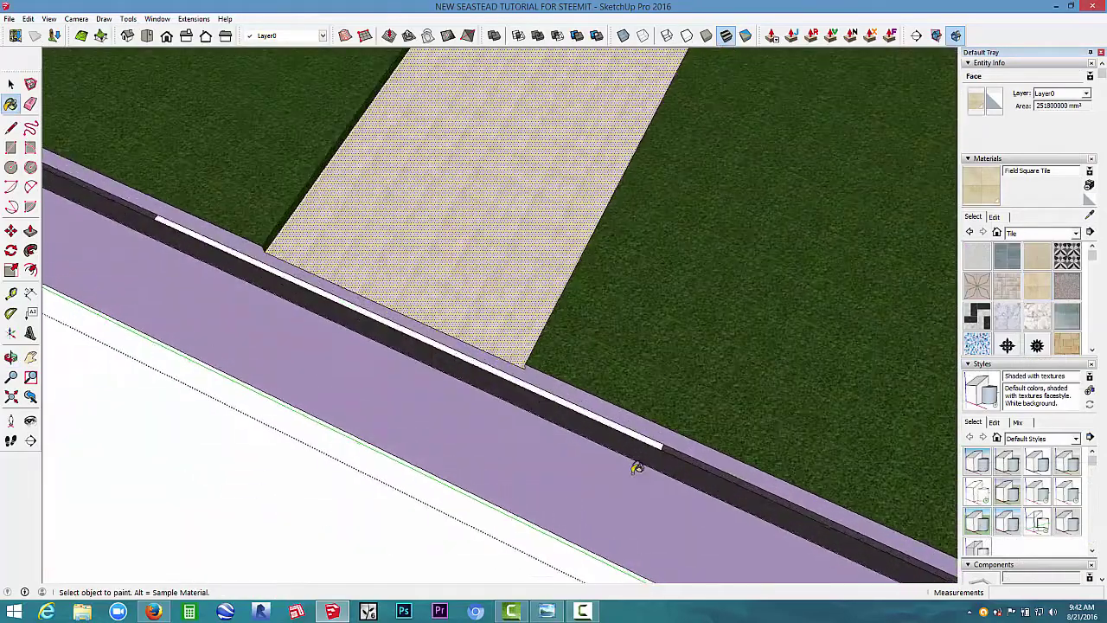
pyautogui.click(659, 413)
pyautogui.scroll(-6, 647, 476)
pyautogui.moveTo(821, 333)
pyautogui.mouseDown(button='middle')
pyautogui.moveTo(682, 324)
pyautogui.moveTo(415, 337)
pyautogui.mouseUp(button='middle')
pyautogui.scroll(5, 465, 279)
pyautogui.click(465, 279)
# - Try painting the border face around the stand-alone pentagon's grass area with Asphalt New
pyautogui.scroll(-2, 520, 325)
pyautogui.scroll(-5, 520, 324)
pyautogui.moveTo(520, 323); pyautogui.dragTo(294, 511, button='middle')
pyautogui.scroll(4, 655, 414)
pyautogui.press('space')
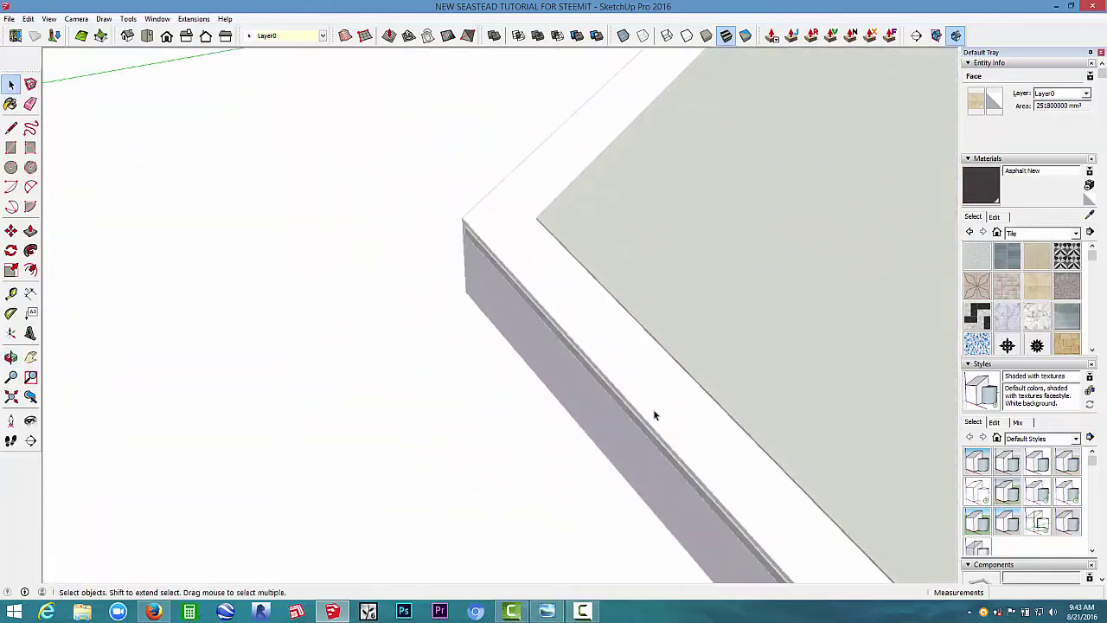
pyautogui.doubleClick(655, 413)
pyautogui.click(653, 378)
pyautogui.press('Delete')
pyautogui.click(663, 383)
pyautogui.press('b')
pyautogui.click(663, 381)
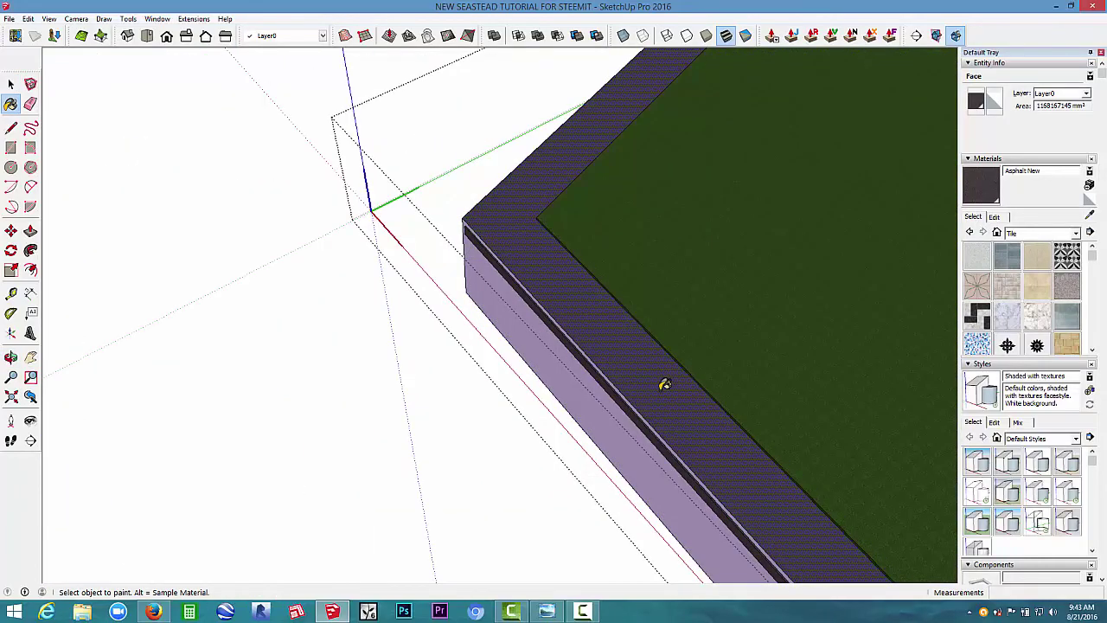
pyautogui.hotkey('ctrl', 'z')
# - Sample Field Square Tile from the connector's path, paint the pentagon's border face with it, and close the component
pyautogui.scroll(-3, 839, 409)
pyautogui.click(1090, 215)
pyautogui.keyDown('shift'); pyautogui.moveTo(187, 385); pyautogui.dragTo(396, 359, button='middle'); pyautogui.keyUp('shift')
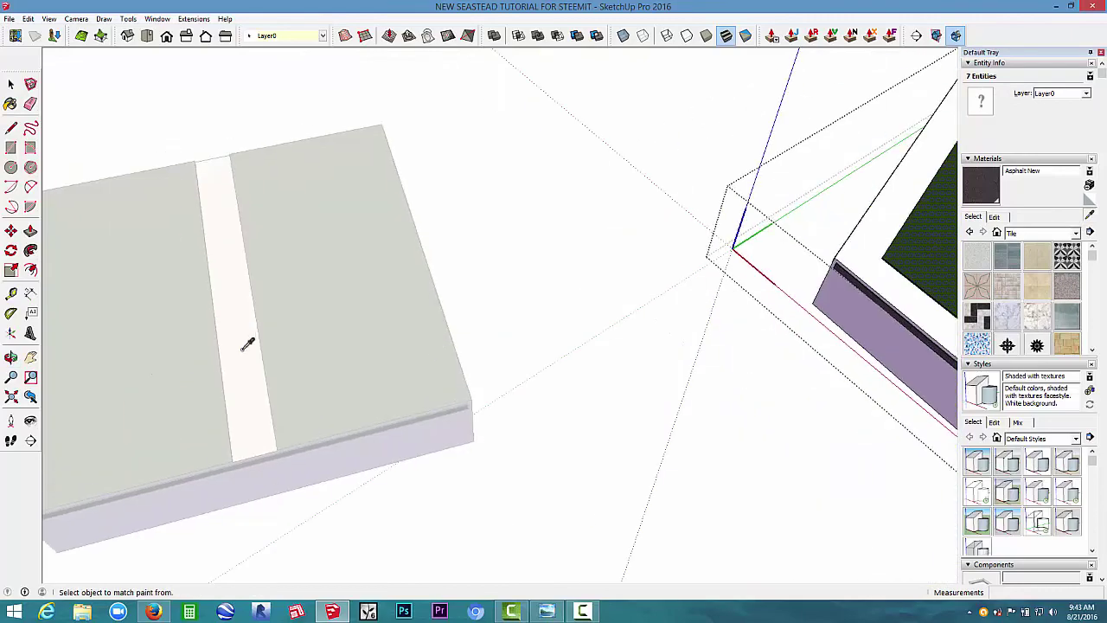
pyautogui.click(248, 343)
pyautogui.keyDown('shift'); pyautogui.moveTo(770, 346); pyautogui.dragTo(485, 398, button='middle'); pyautogui.keyUp('shift')
pyautogui.click(589, 389)
pyautogui.press('space')
pyautogui.click(493, 424)
pyautogui.moveTo(596, 389)
pyautogui.mouseDown(button='middle')
pyautogui.moveTo(732, 281)
pyautogui.moveTo(855, 433)
pyautogui.mouseUp(button='middle')
pyautogui.scroll(-5, 856, 433)
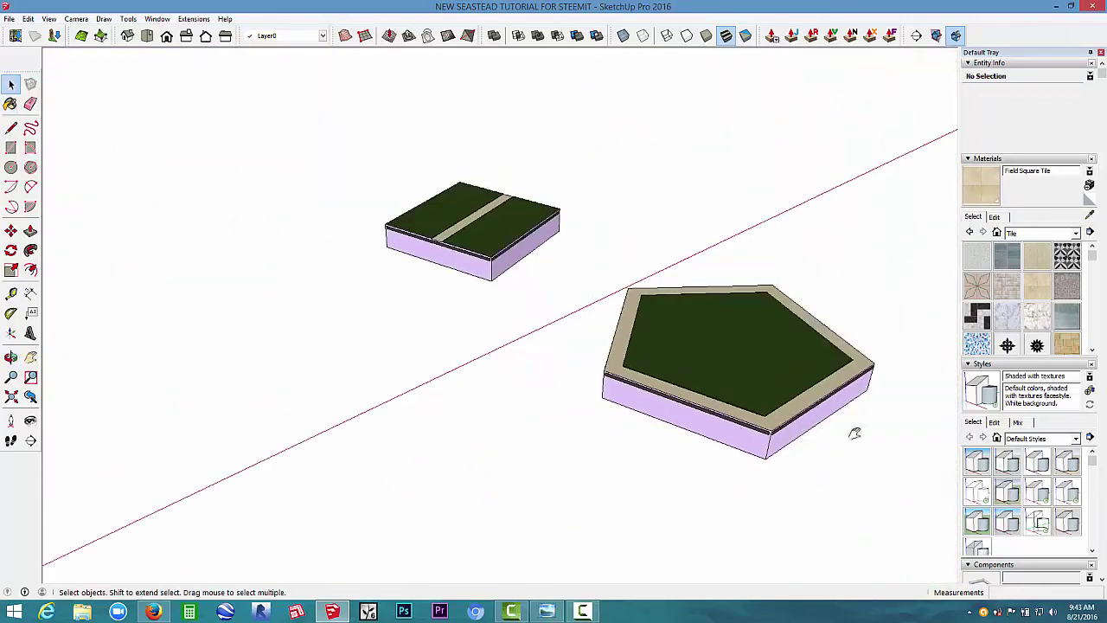
pyautogui.scroll(5, 766, 420)
pyautogui.moveTo(767, 421)
pyautogui.mouseDown(button='middle')
pyautogui.moveTo(594, 286)
pyautogui.moveTo(783, 311)
pyautogui.moveTo(570, 81)
pyautogui.moveTo(579, 314)
pyautogui.moveTo(425, 78)
pyautogui.moveTo(496, 351)
pyautogui.moveTo(580, 198)
pyautogui.moveTo(655, 445)
pyautogui.moveTo(857, 337)
pyautogui.moveTo(596, 412)
pyautogui.mouseUp(button='middle')
pyautogui.scroll(-4, 784, 312)
pyautogui.scroll(-5, 497, 351)
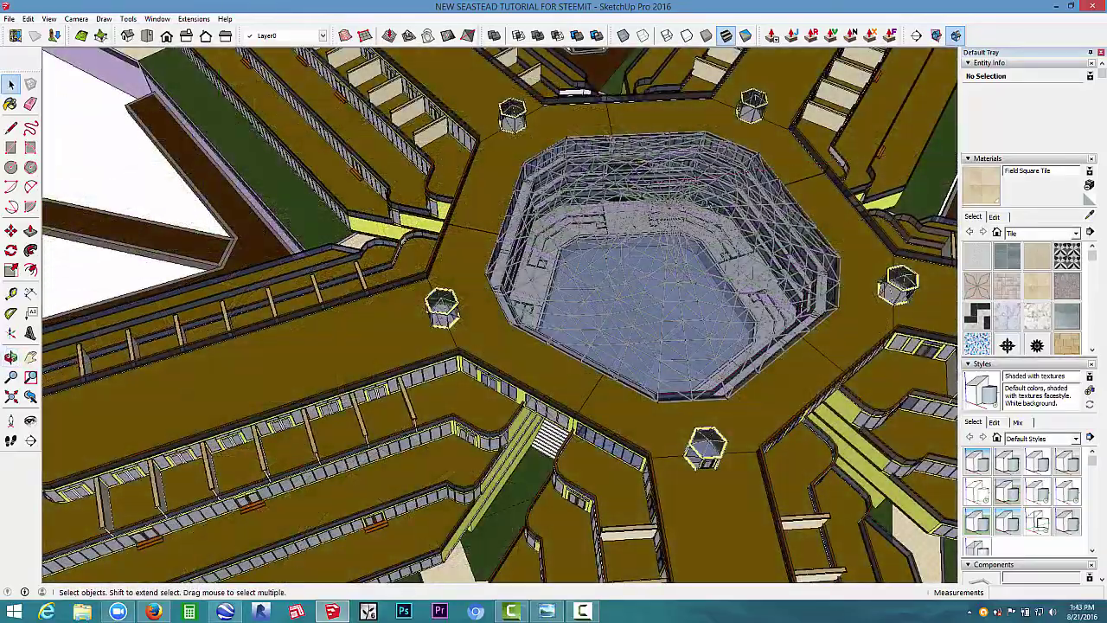
# - Delete the triangulated dome covering the atrium of the central star-shaped building
pyautogui.moveTo(728, 235); pyautogui.dragTo(562, 235, button='middle')
pyautogui.scroll(5, 661, 291)
pyautogui.scroll(-5, 524, 222)
pyautogui.scroll(2, 502, 195)
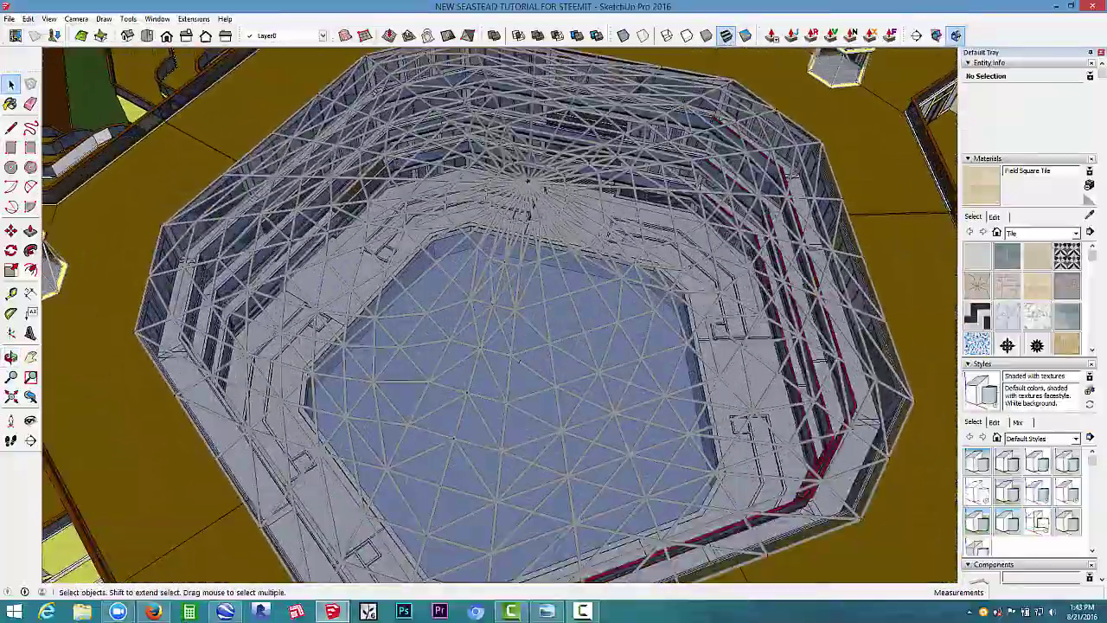
pyautogui.scroll(-3, 552, 259)
pyautogui.press('Delete')
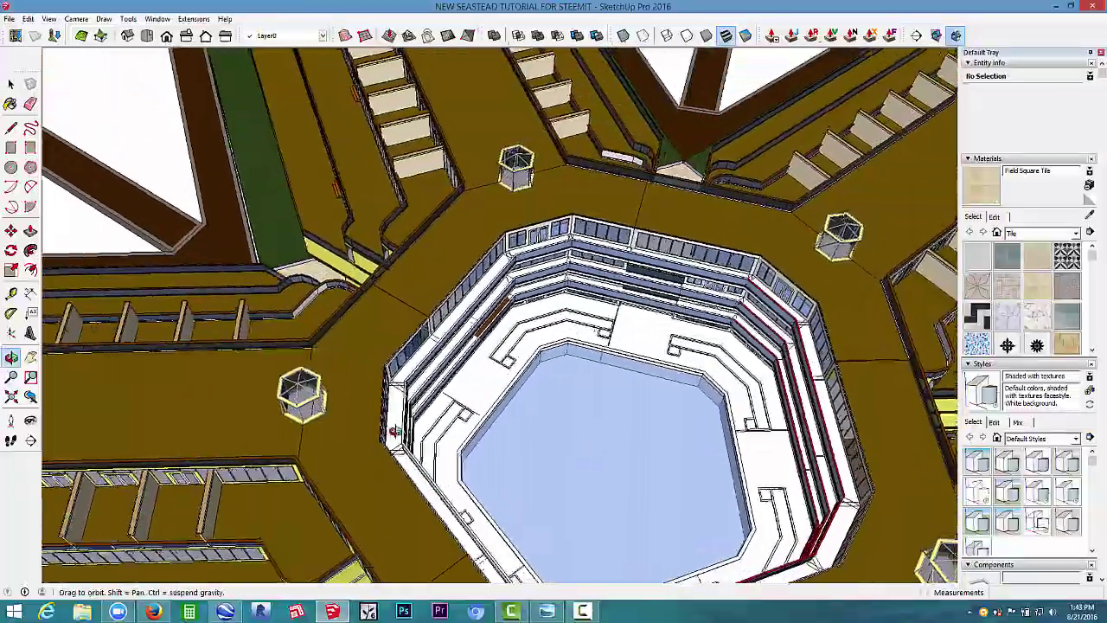
pyautogui.moveTo(394, 430); pyautogui.dragTo(268, 333, button='middle')
pyautogui.scroll(3, 417, 284)
pyautogui.moveTo(835, 449); pyautogui.dragTo(758, 279, button='middle')
pyautogui.scroll(-3, 442, 384)
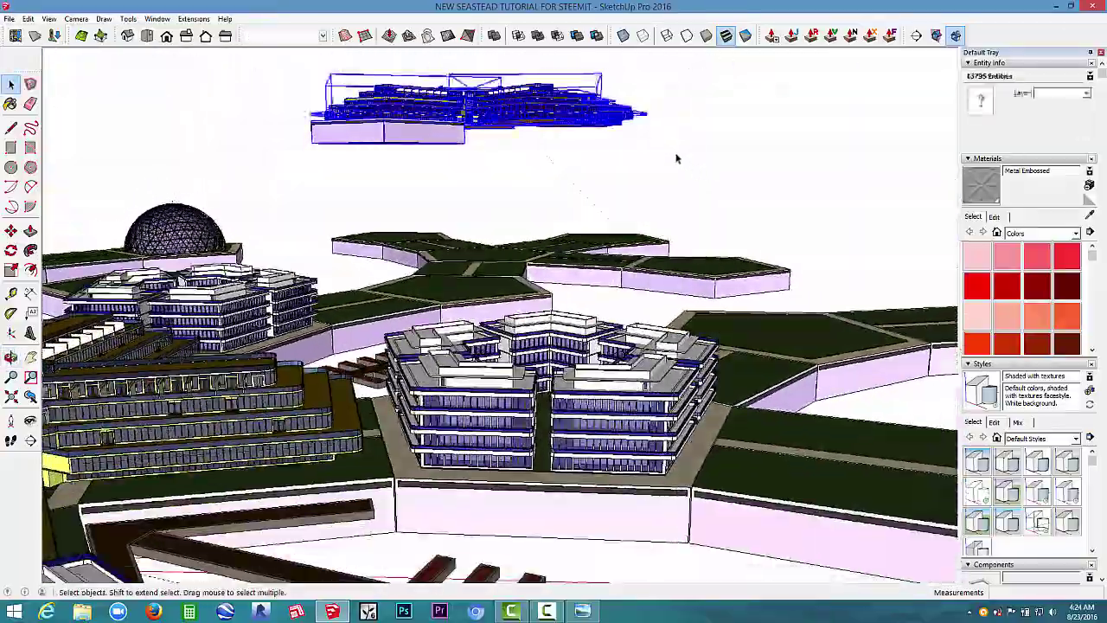
# - Examine the second star-shaped building's alignment with the surrounding pentagon platforms and its position in the overall layout
pyautogui.keyDown('shift'); pyautogui.moveTo(472, 212); pyautogui.dragTo(470, 295, button='middle'); pyautogui.keyUp('shift')
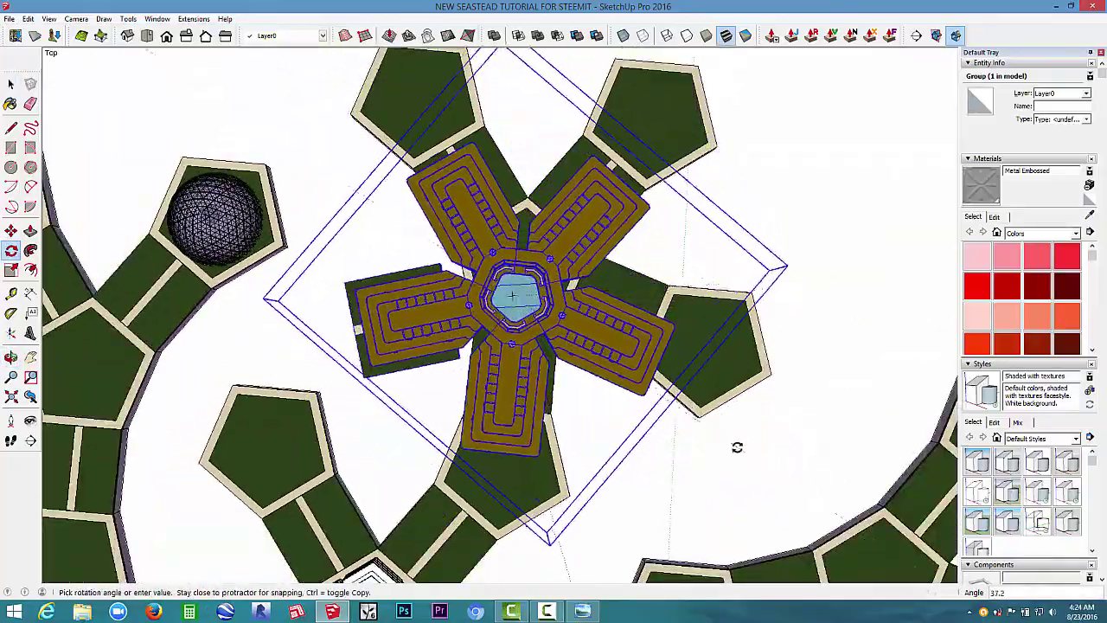
pyautogui.scroll(5, 505, 331)
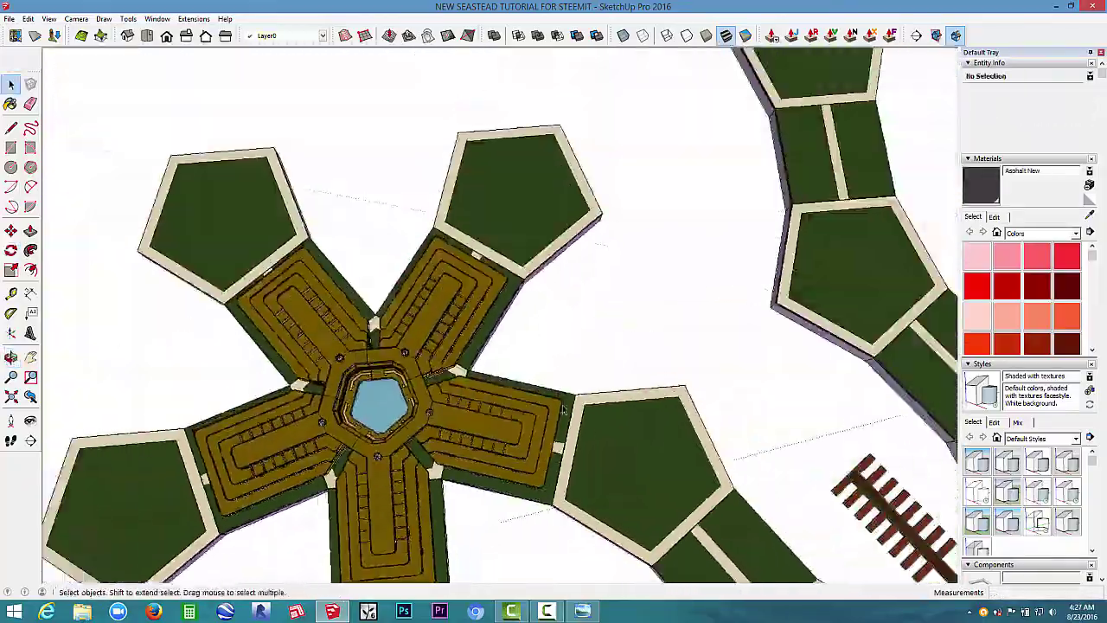
pyautogui.scroll(-2, 563, 410)
pyautogui.moveTo(563, 410); pyautogui.dragTo(679, 308, button='middle')
pyautogui.scroll(-4, 679, 308)
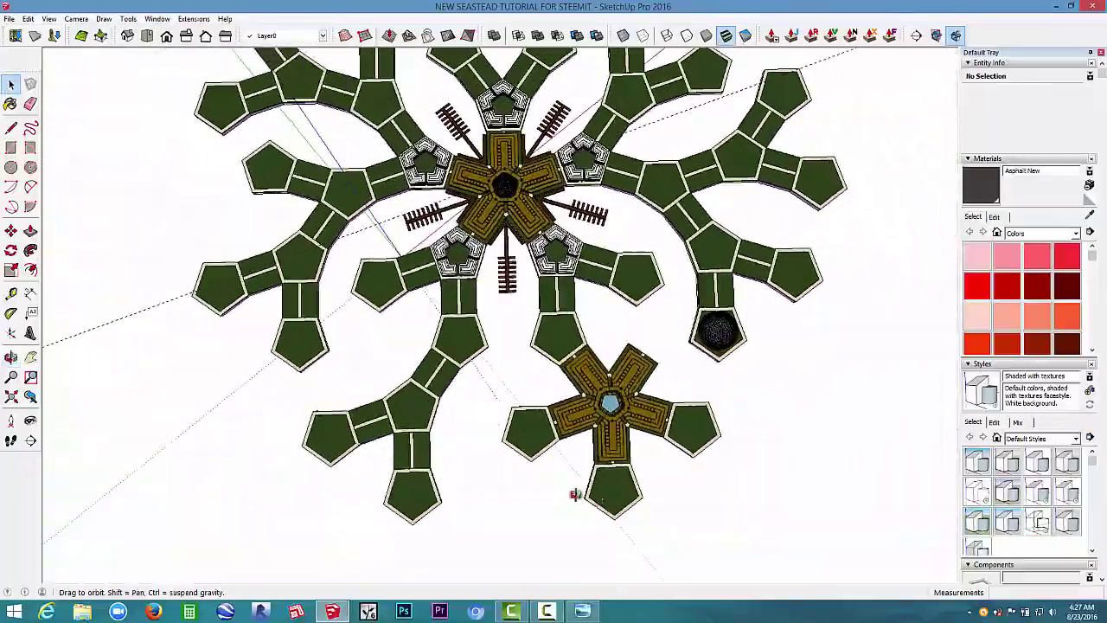
pyautogui.moveTo(561, 491); pyautogui.dragTo(526, 329, button='middle')
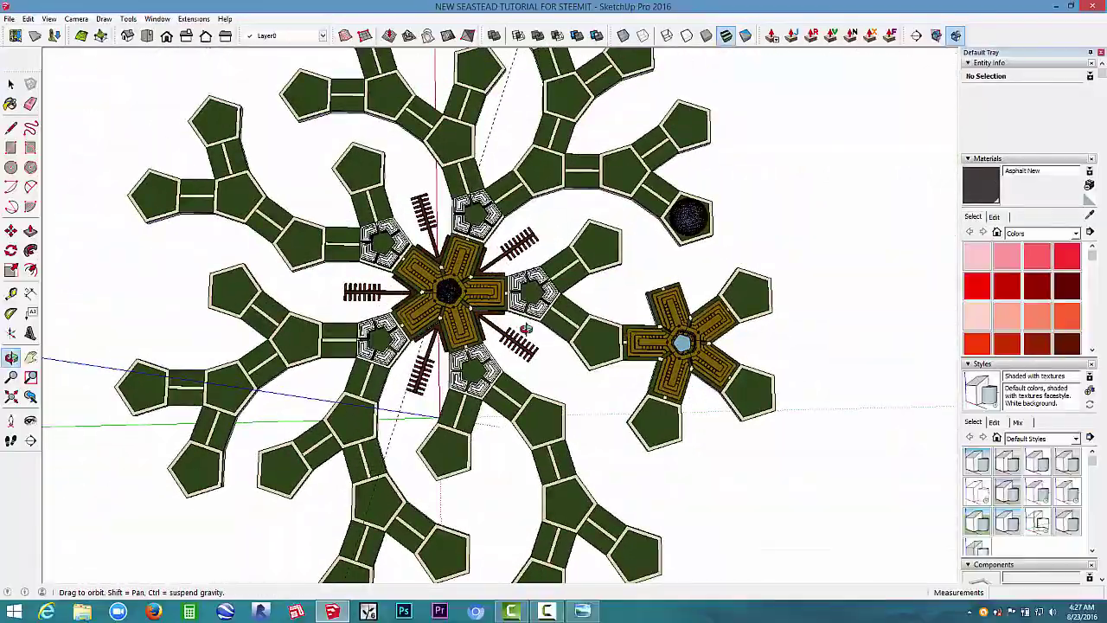
pyautogui.scroll(-3, 492, 335)
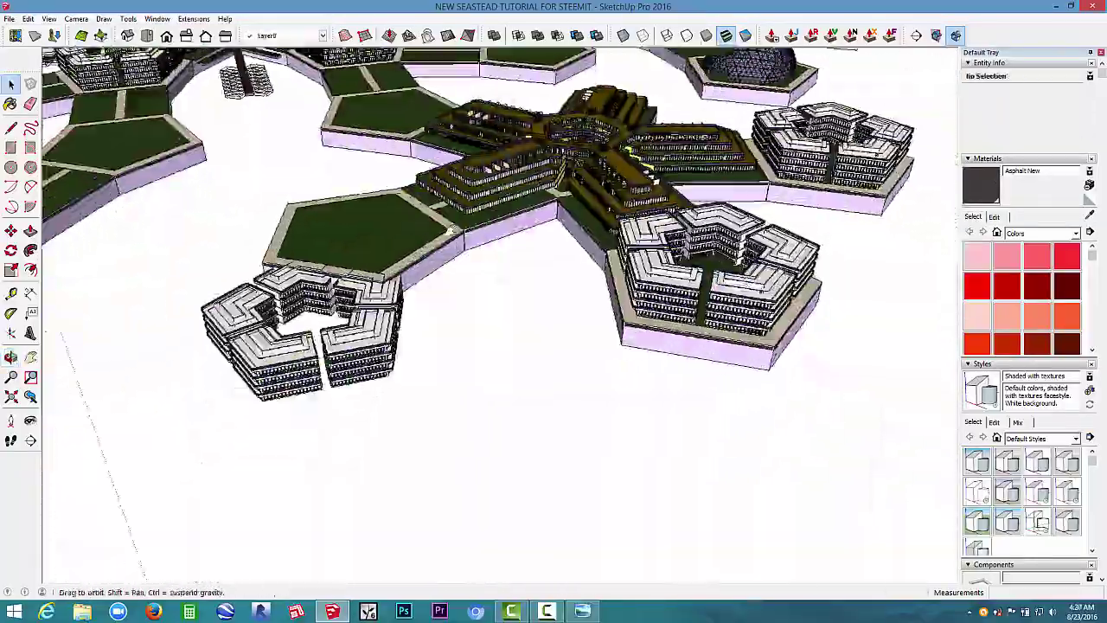
# - Delete the detached pentagon building and copy the complete one by its base corner onto the matching corner of another platform's grass area
pyautogui.click(320, 419)
pyautogui.press('Delete')
pyautogui.click(778, 337)
pyautogui.scroll(8, 664, 351)
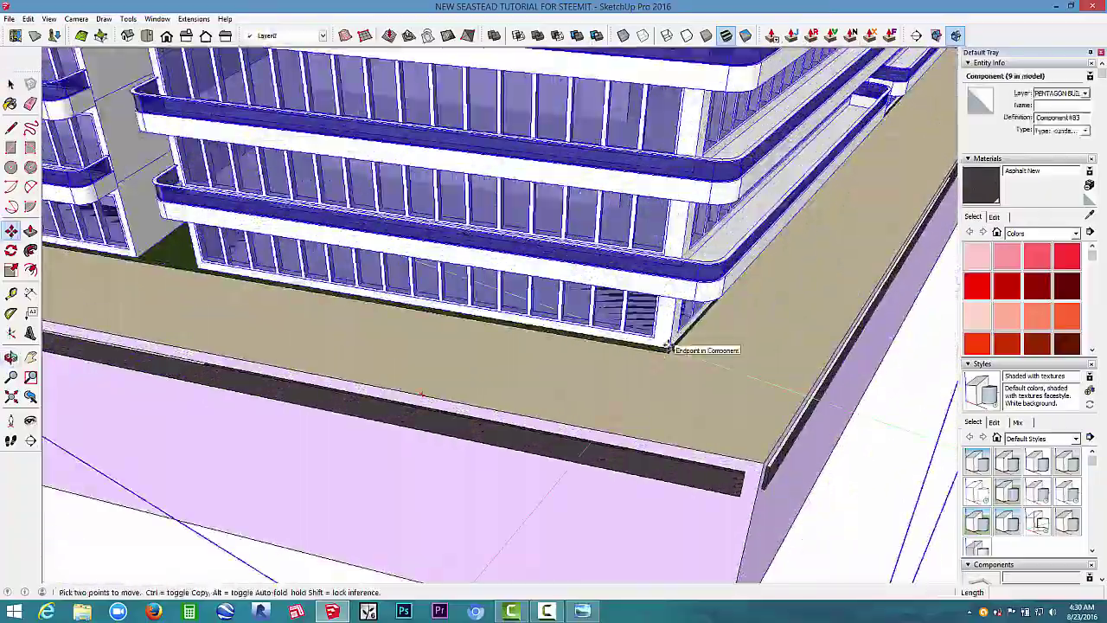
pyautogui.press('ctrl')
pyautogui.click(671, 348)
pyautogui.scroll(-5, 671, 348)
pyautogui.scroll(-3, 322, 295)
pyautogui.scroll(6, 634, 276)
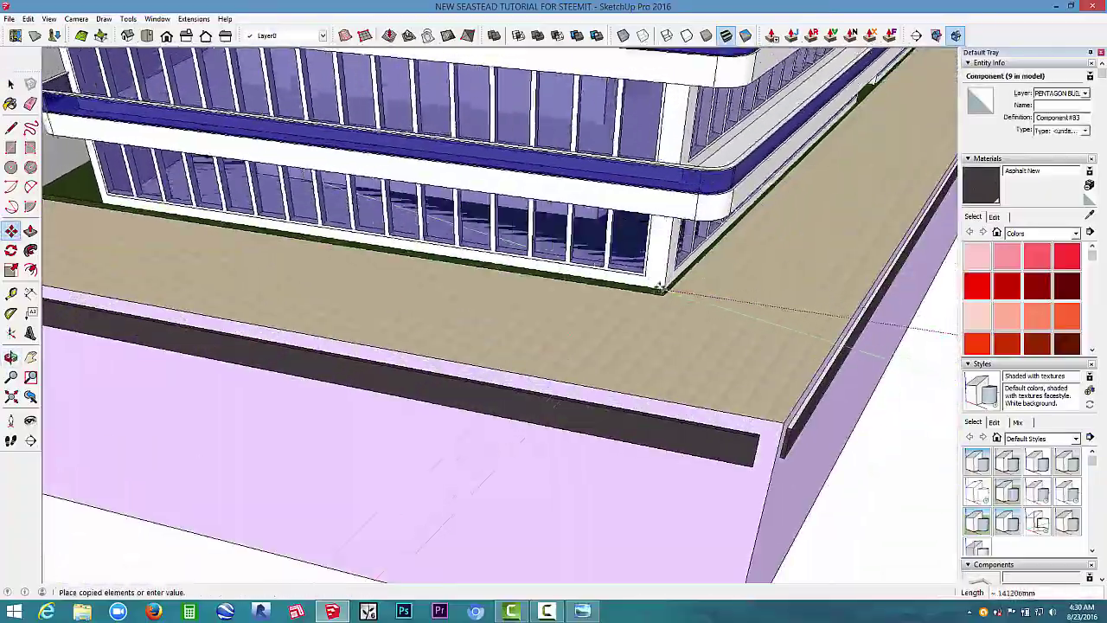
pyautogui.click(660, 288)
pyautogui.press('space')
# - Select the next pentagon building to place and start the Move command near its base corner
pyautogui.scroll(-7, 778, 398)
pyautogui.click(778, 398)
pyautogui.scroll(-6, 643, 378)
pyautogui.moveTo(643, 378); pyautogui.dragTo(498, 446, button='middle')
pyautogui.scroll(-2, 545, 416)
pyautogui.scroll(8, 636, 354)
pyautogui.click(655, 354)
pyautogui.moveTo(655, 354); pyautogui.dragTo(649, 250, button='middle')
pyautogui.scroll(5, 625, 424)
pyautogui.press('m')
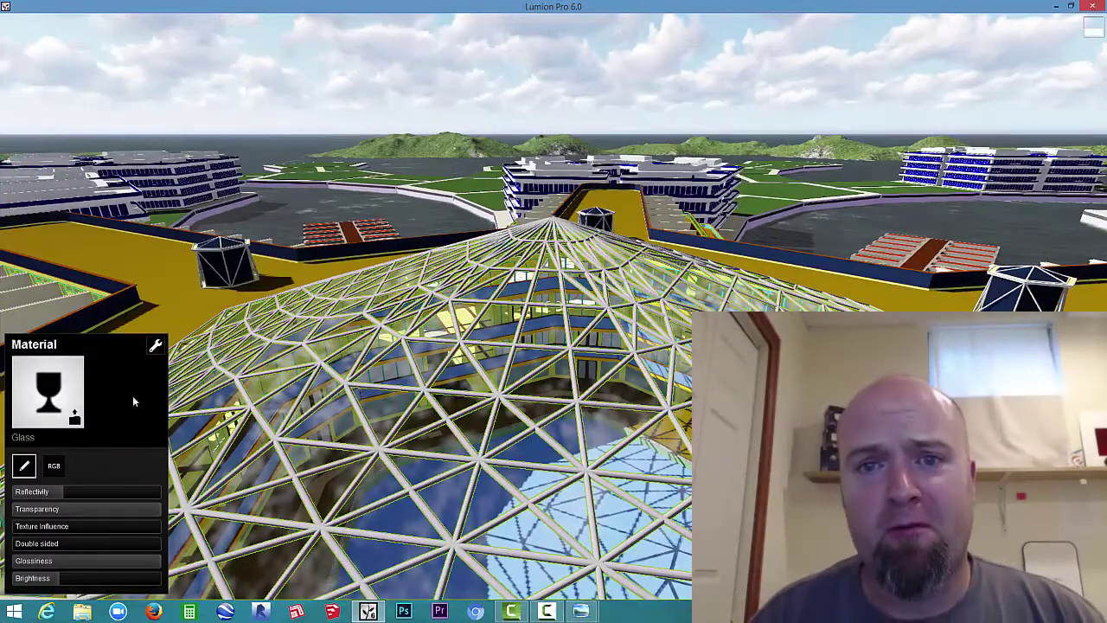
# - Change the atrium dome's glass to the Glass Advanced material and adjust its relief
pyautogui.click(45, 376)
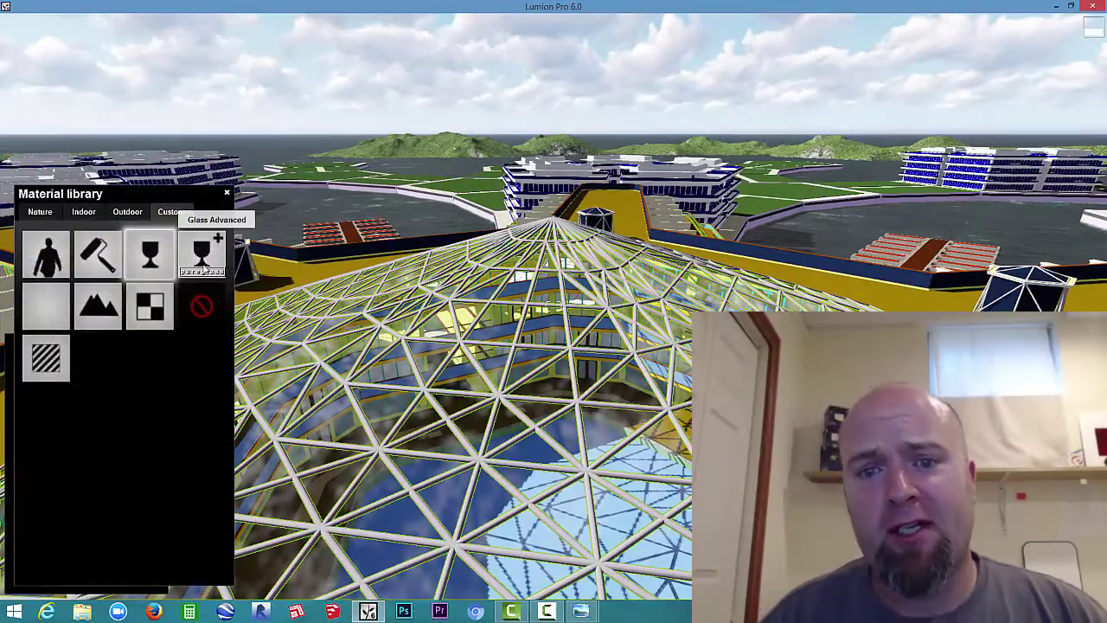
pyautogui.click(202, 266)
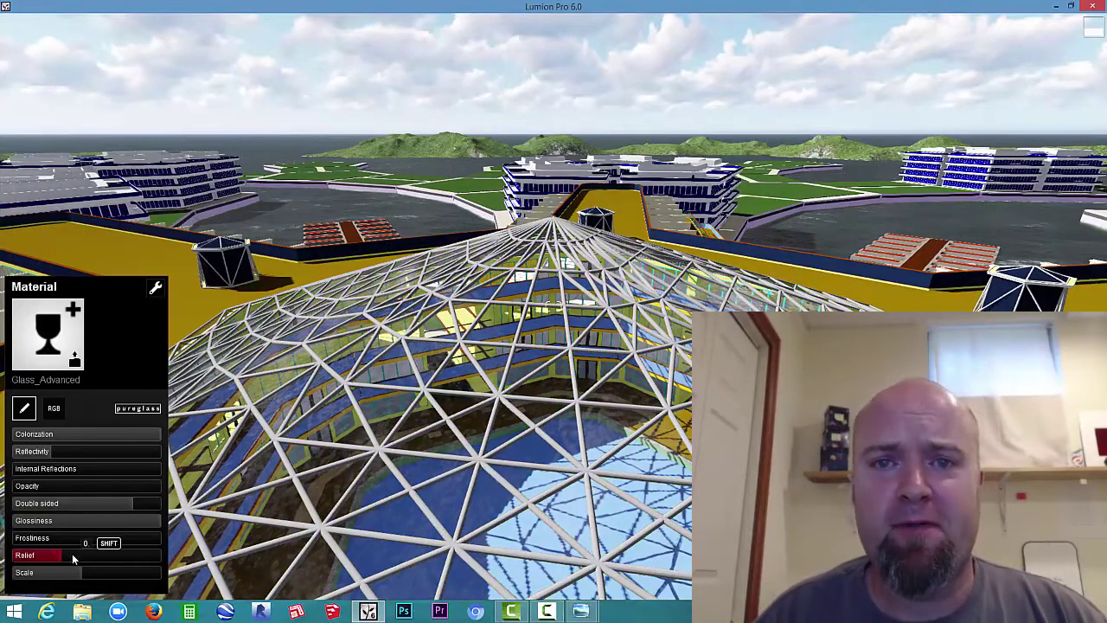
pyautogui.moveTo(40, 557); pyautogui.dragTo(44, 557)
# - Browse the indoor tile materials for the atrium's upper walkway floor
pyautogui.hotkey('shift', 'w')
pyautogui.moveTo(553, 306); pyautogui.dragTo(597, 359, button='right')
pyautogui.press('s')
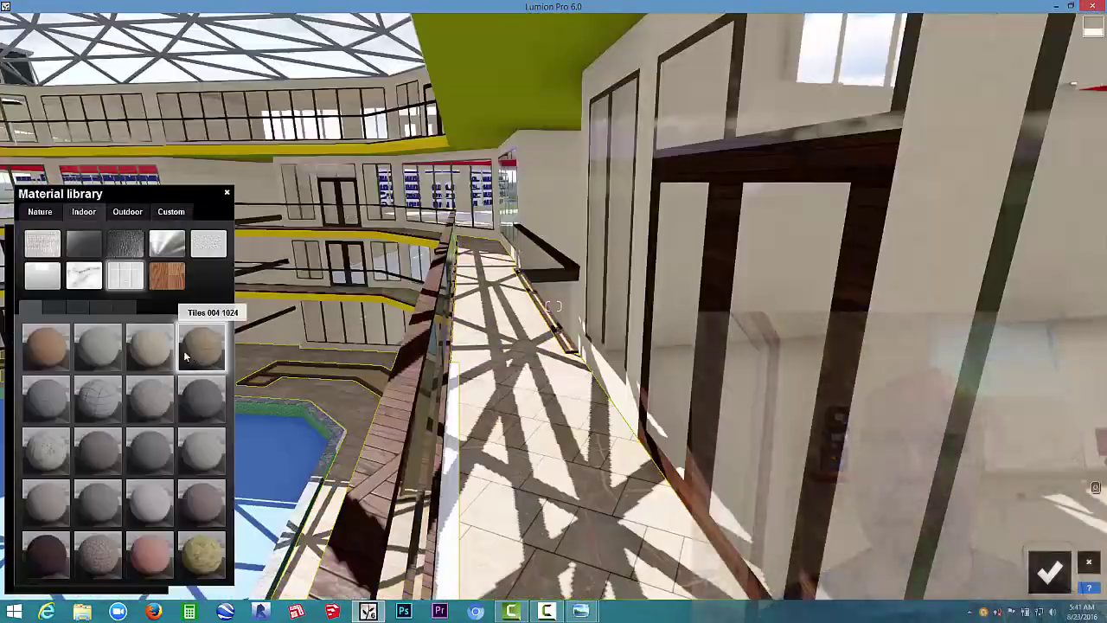
pyautogui.click(63, 311)
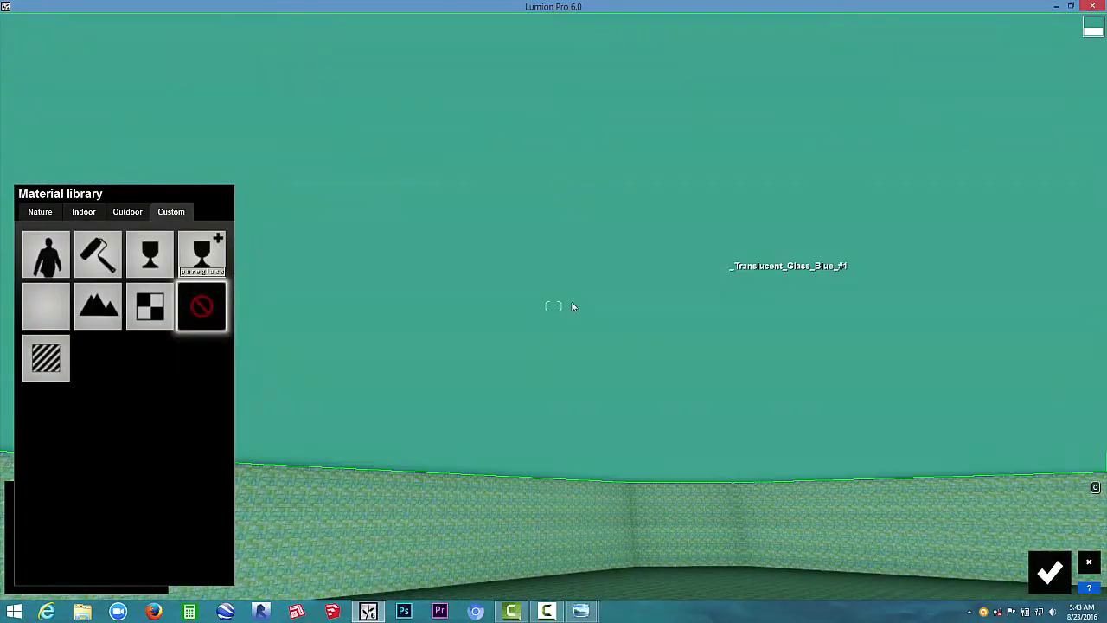
# - Assign the Water material from the nature materials to the atrium pool's surface and check it from several angles
pyautogui.click(39, 212)
pyautogui.click(167, 243)
pyautogui.click(47, 348)
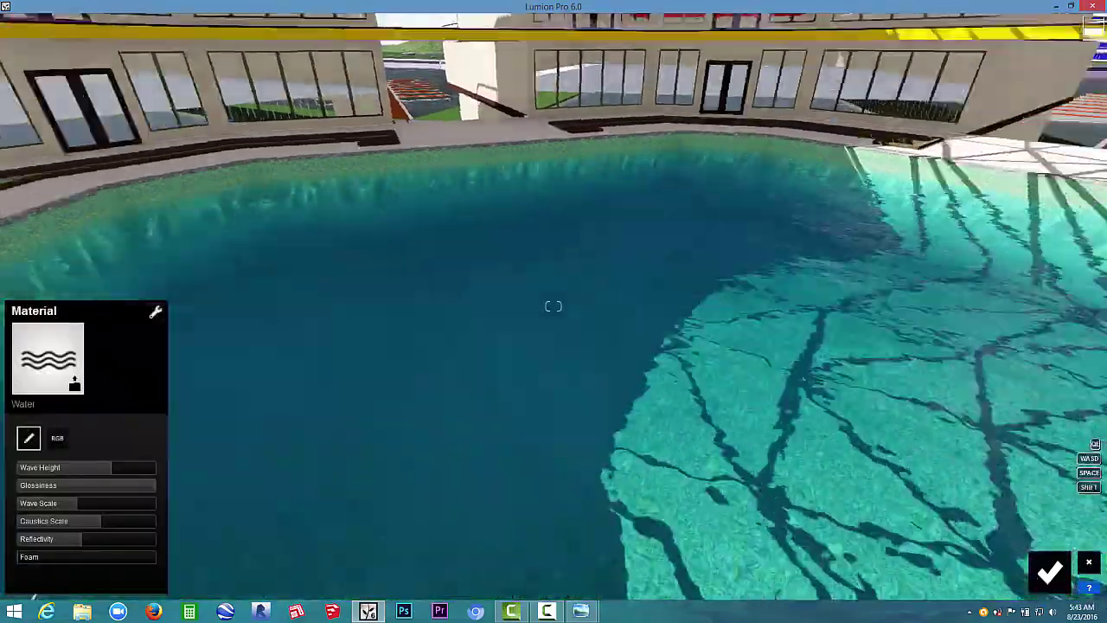
pyautogui.press('s')
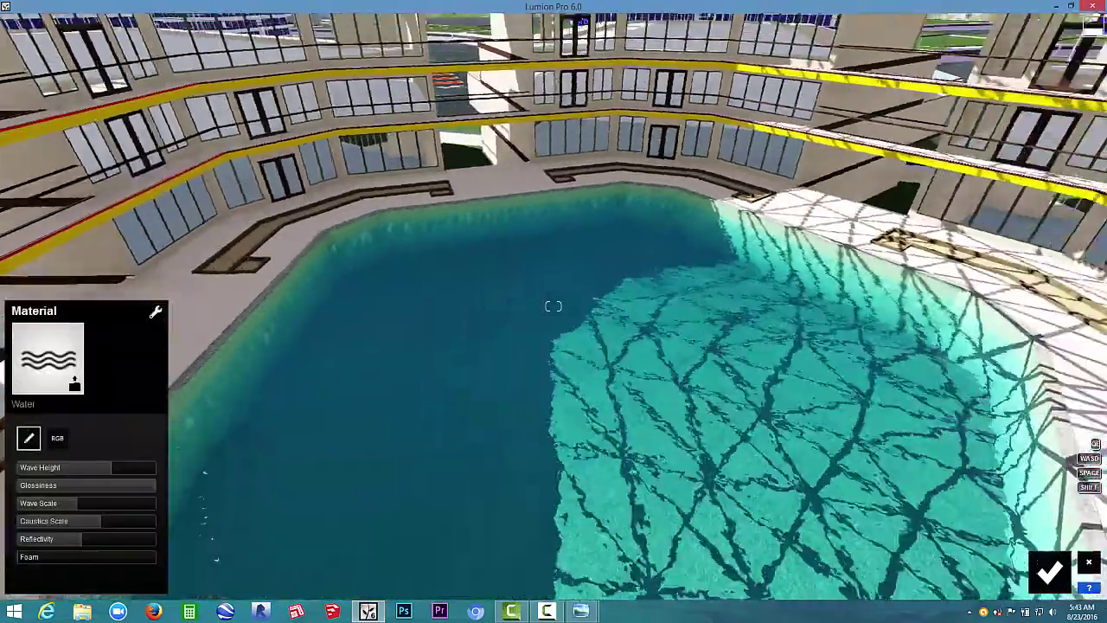
pyautogui.press('w')
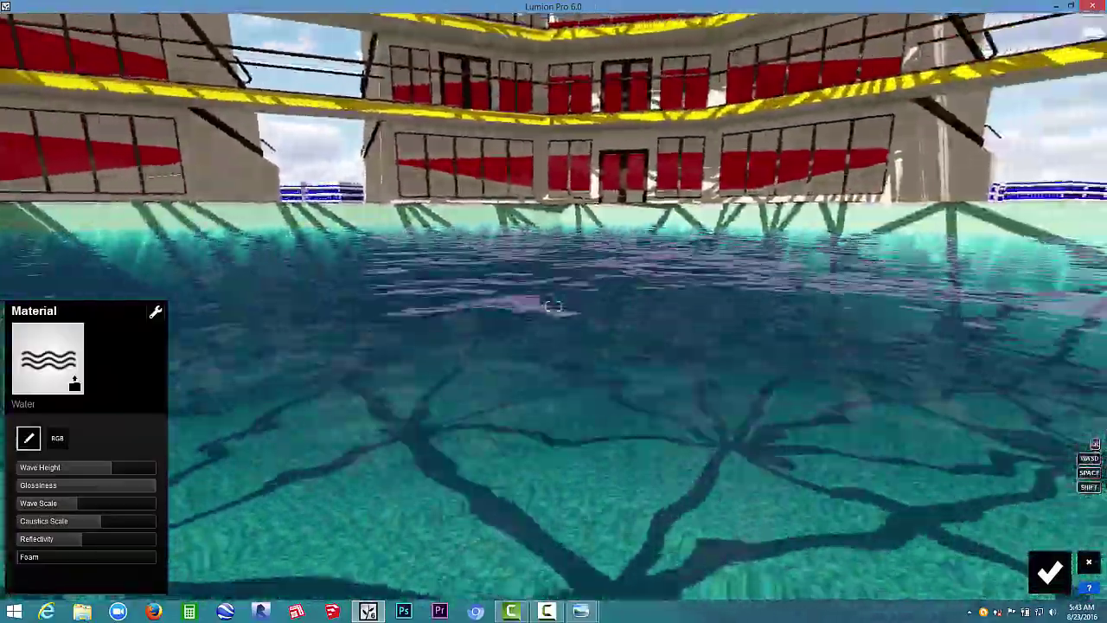
pyautogui.press('w')
pyautogui.press('s')
pyautogui.moveTo(554, 306); pyautogui.dragTo(554, 306, button='right')
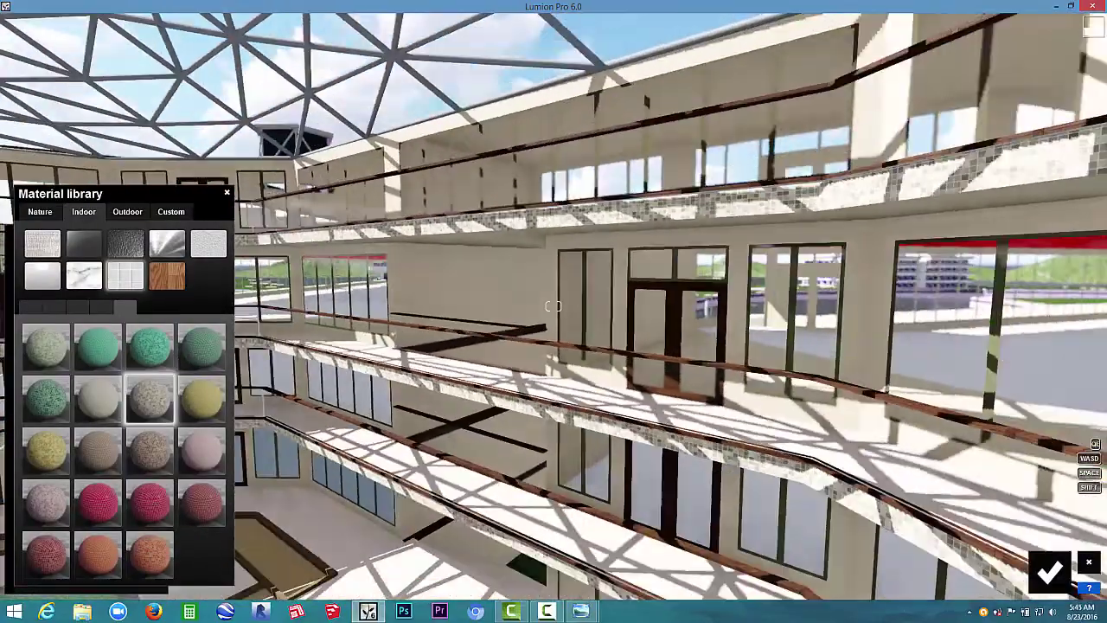
# - Finish the atrium's balcony edges with Tiles Alt 025 011 d2 1024 and select the surface underneath the balcony
pyautogui.moveTo(389, 404); pyautogui.dragTo(389, 403, button='right')
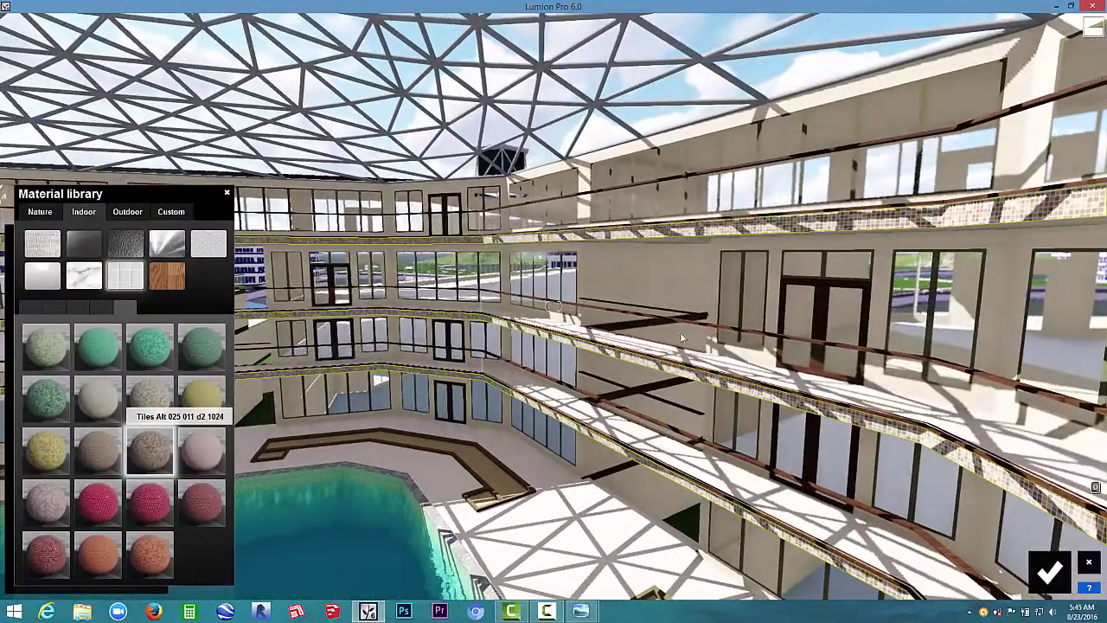
pyautogui.moveTo(681, 337); pyautogui.dragTo(709, 301, button='right')
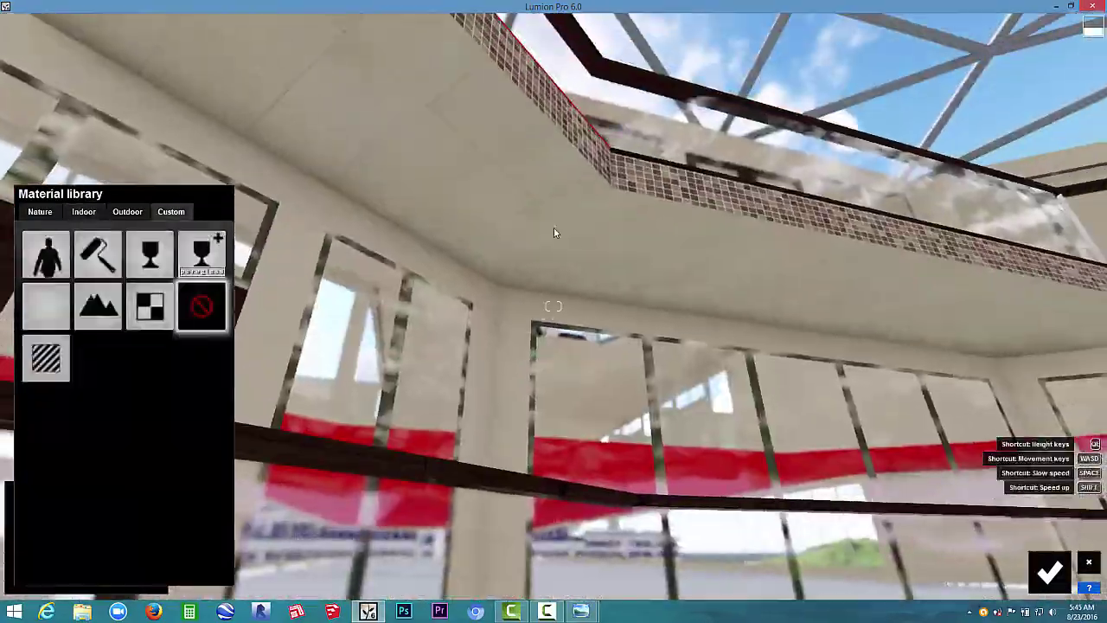
pyautogui.click(554, 228)
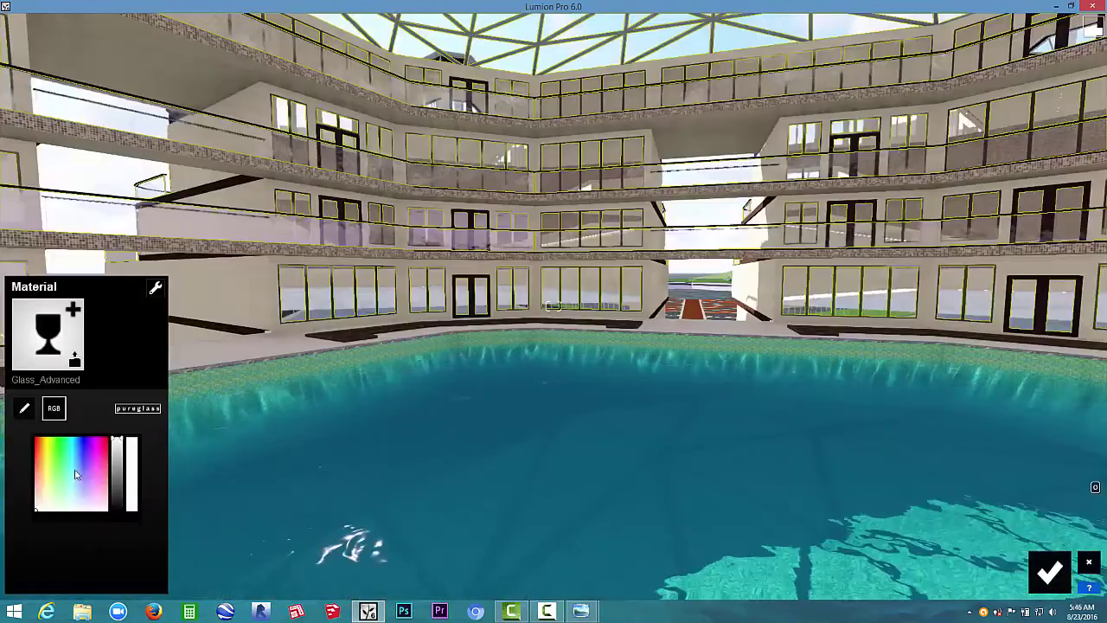
# - Tint the balcony railings' advanced glass light blue and darken the colour to a muted teal
pyautogui.moveTo(90, 484); pyautogui.dragTo(76, 494)
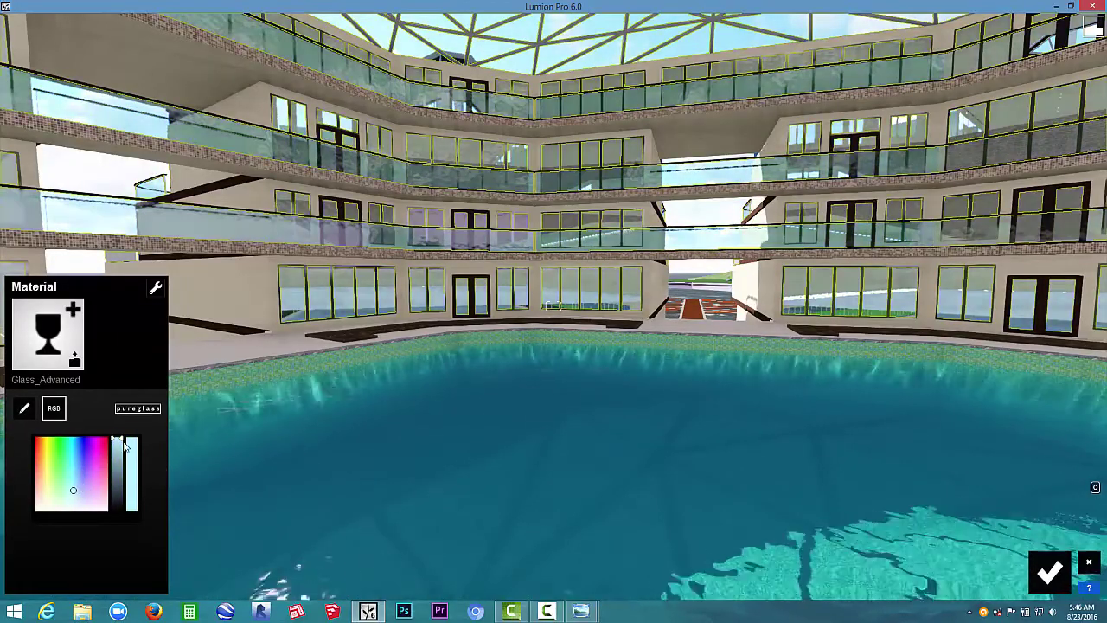
pyautogui.moveTo(119, 448); pyautogui.dragTo(121, 468)
pyautogui.press('w')
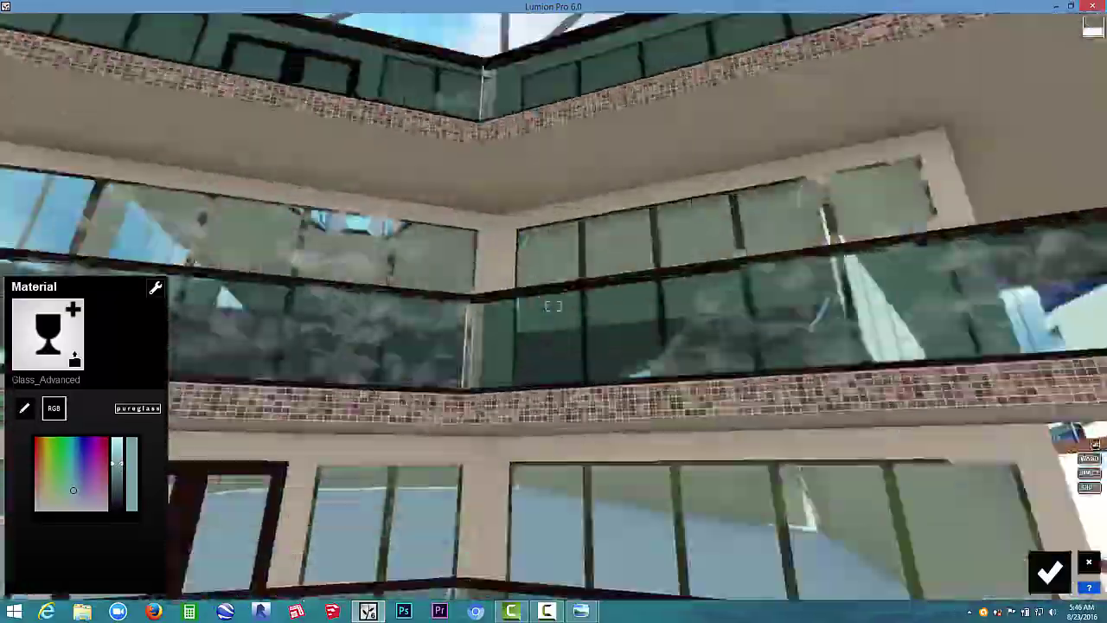
pyautogui.moveTo(528, 179); pyautogui.dragTo(692, 238, button='right')
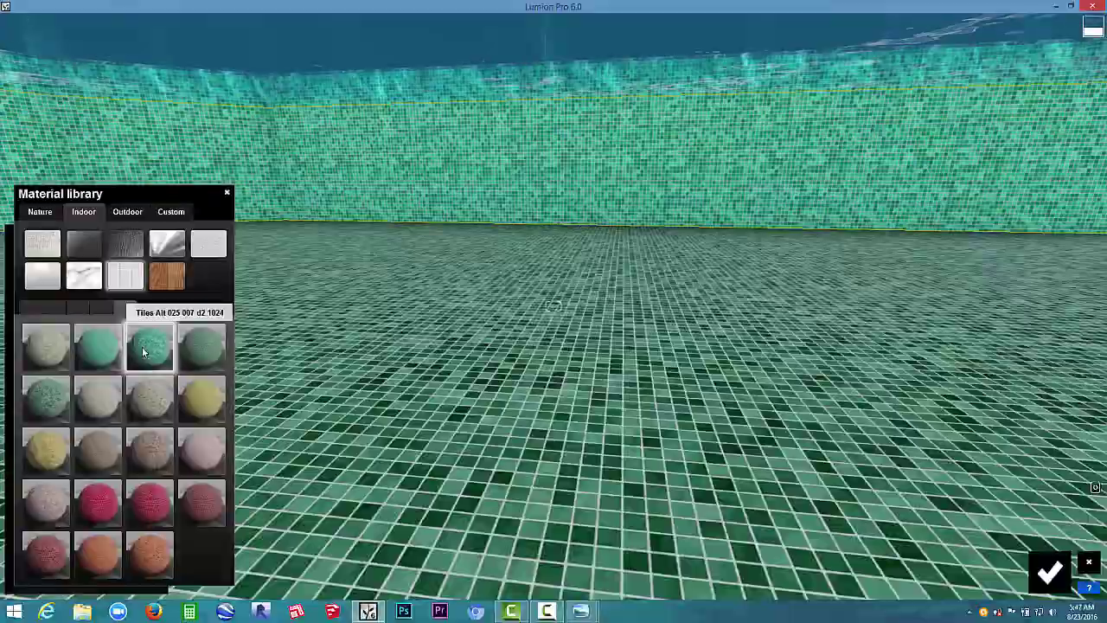
# - Cover the pool's walls with Tiles Alt 025 007 d2 1024 and return to the deck around the pool
pyautogui.press('s')
pyautogui.press('w')
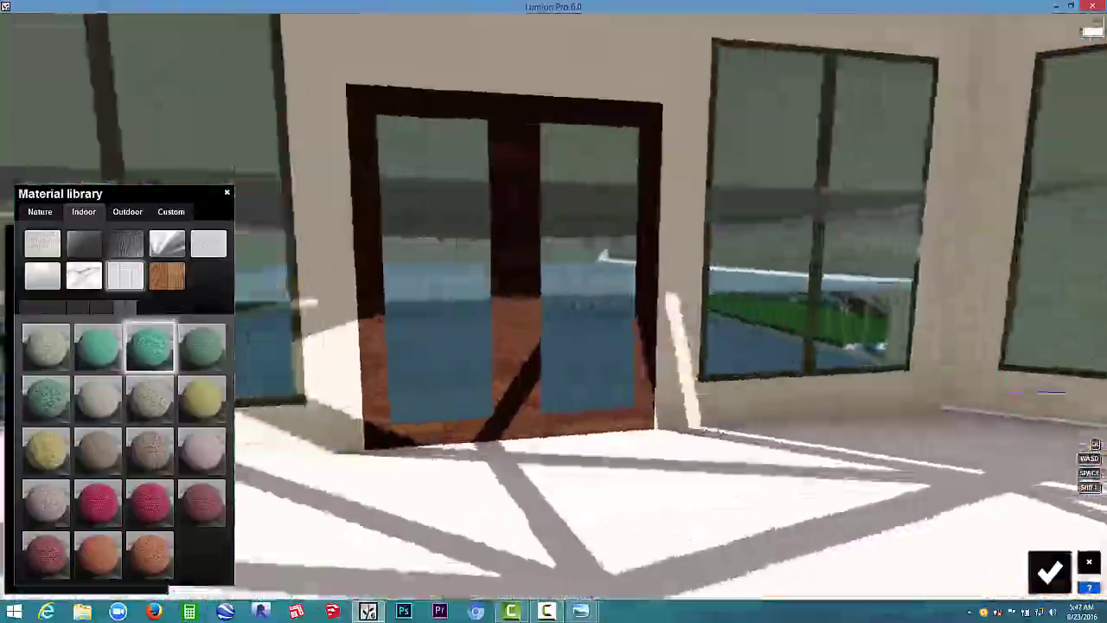
pyautogui.moveTo(553, 306)
pyautogui.mouseDown(button='right')
pyautogui.moveTo(389, 307)
pyautogui.moveTo(554, 307)
pyautogui.mouseUp(button='right')
pyautogui.press('s')
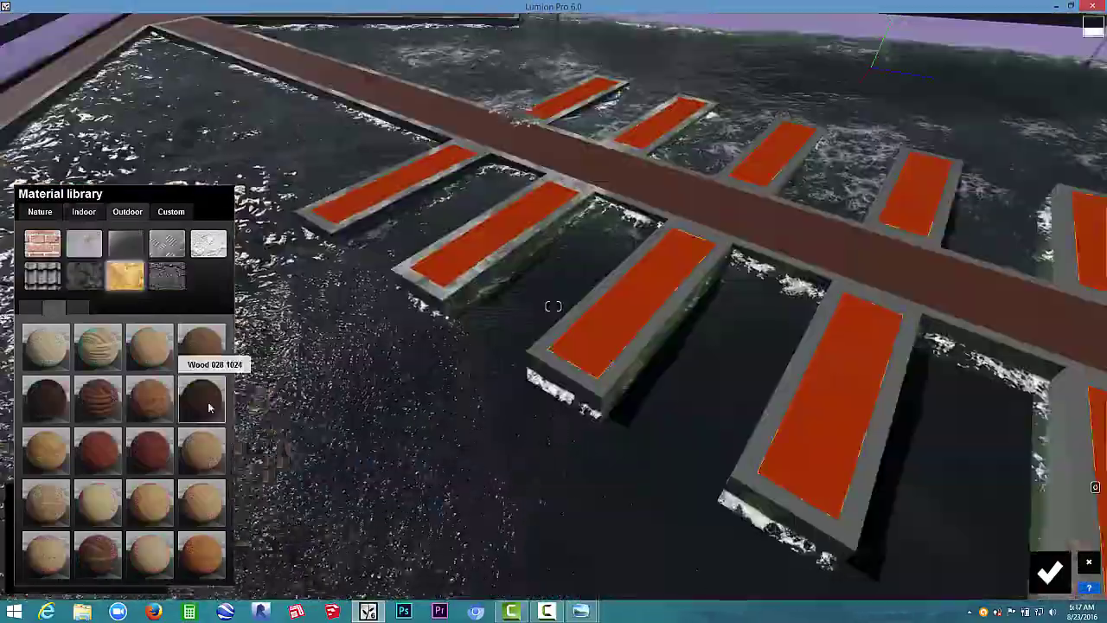
# - Apply the outdoor Wood 028 1024 material to the orange surfaces of the dock fingers
pyautogui.click(208, 402)
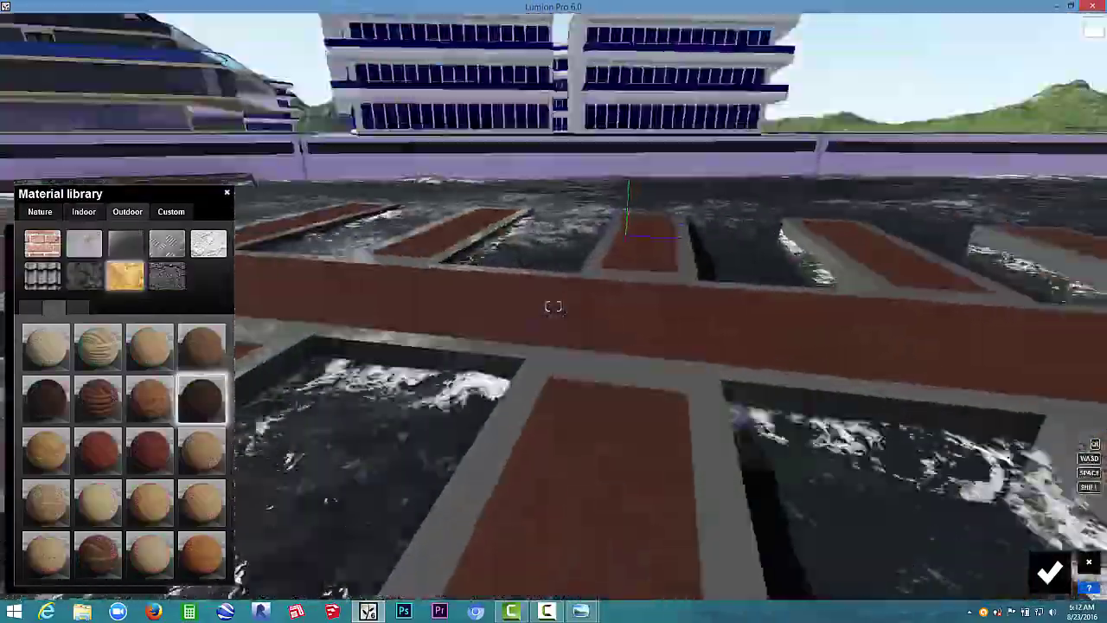
pyautogui.moveTo(554, 306); pyautogui.dragTo(517, 296, button='right')
pyautogui.press('s')
pyautogui.press('w')
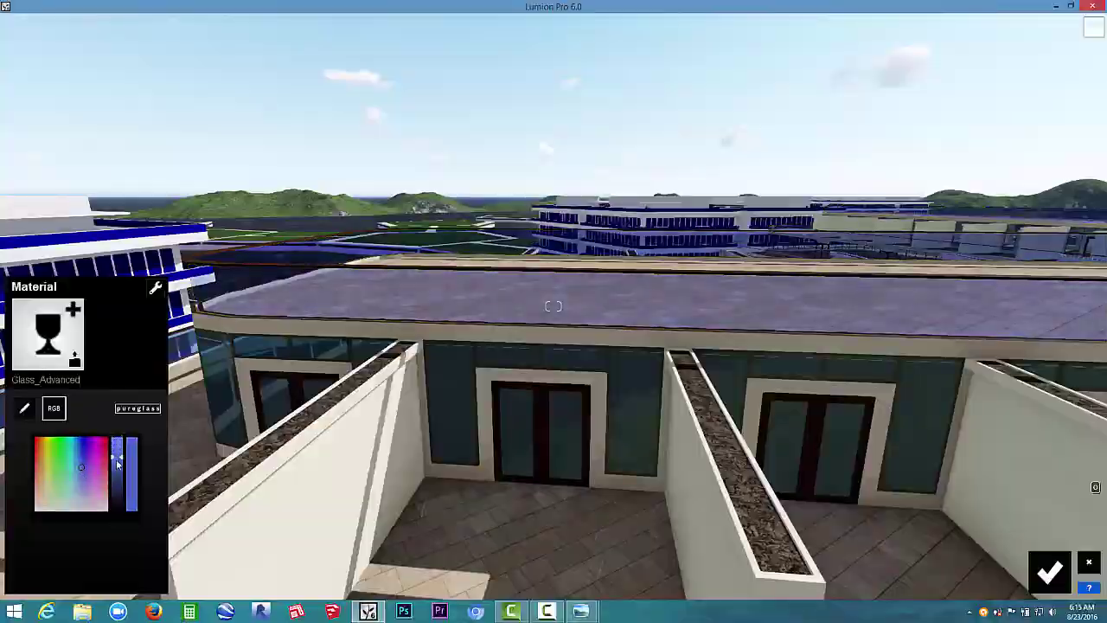
# - Darken the terrace railings' blue glass, select the glass again and open its material properties
pyautogui.press('3')
pyautogui.press('w')
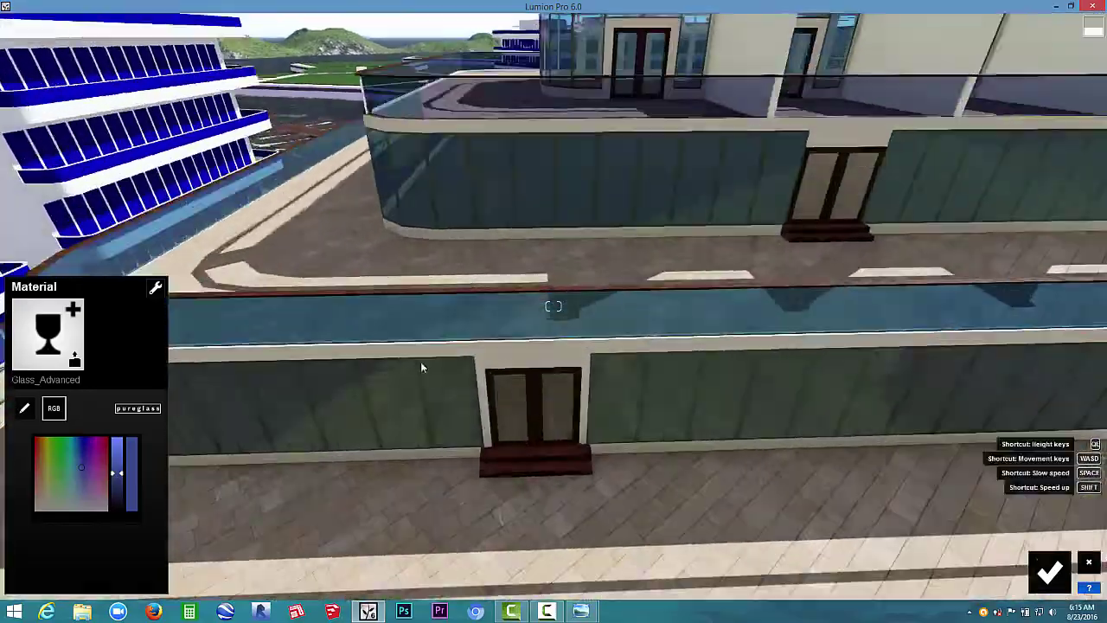
pyautogui.click(501, 321)
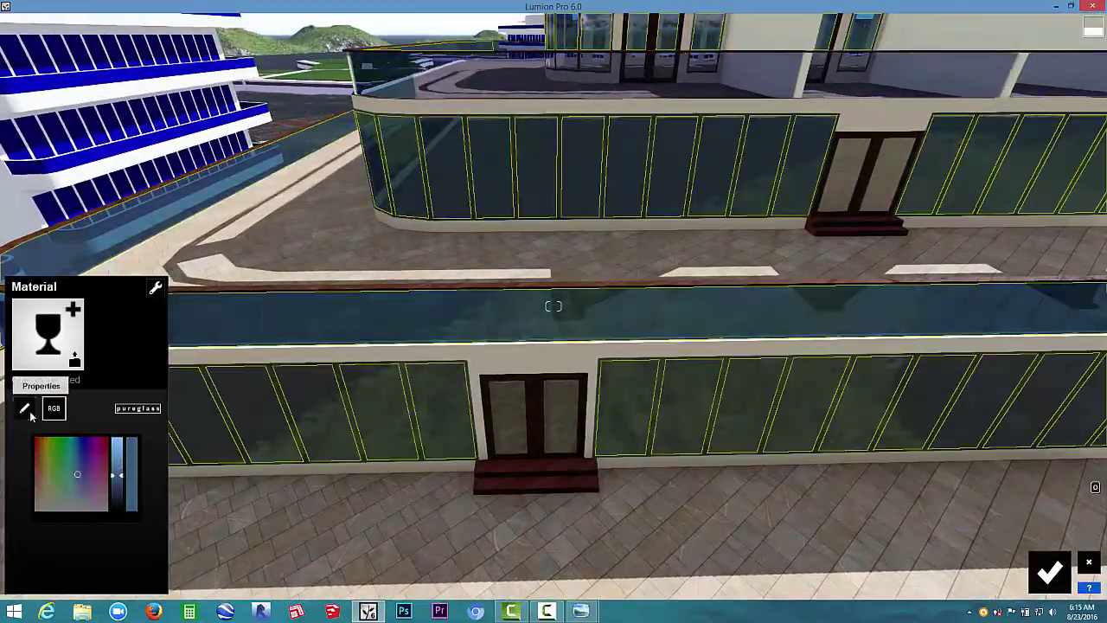
pyautogui.click(24, 408)
pyautogui.press('1')
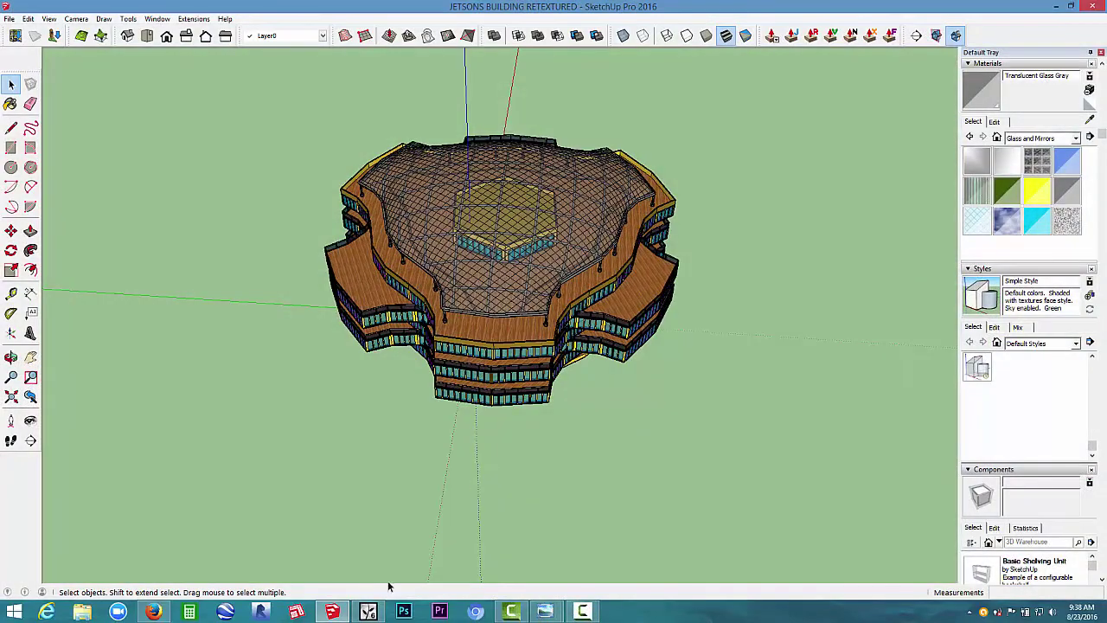
# - Switch to Lumion and examine the glass-domed building's facade, roof and position among the surrounding pentagon platforms
pyautogui.click(369, 612)
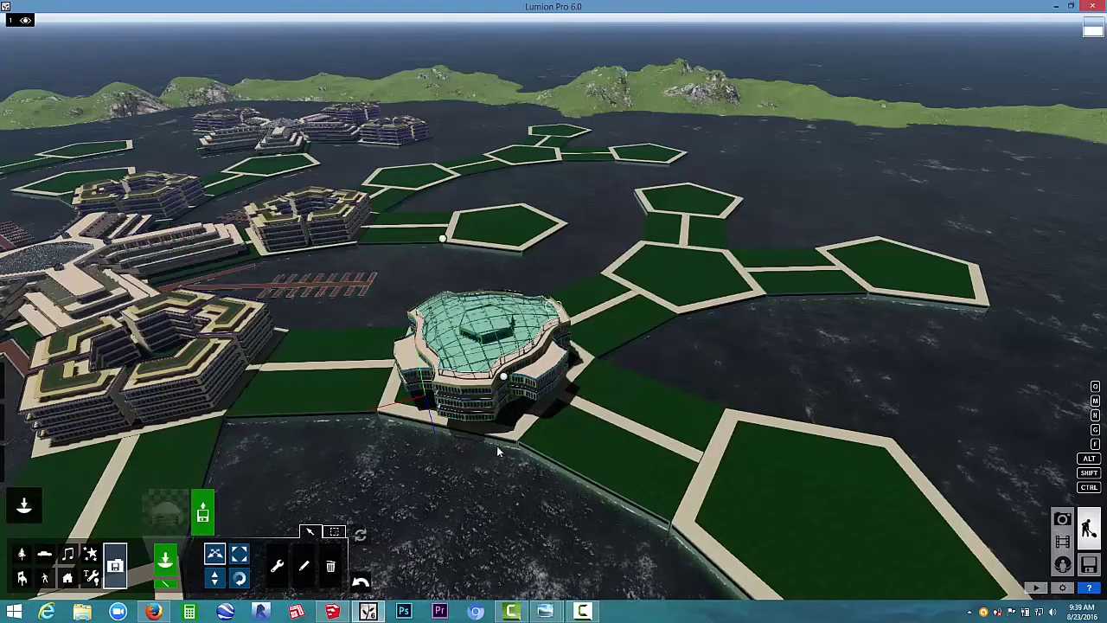
pyautogui.press('w')
pyautogui.moveTo(497, 450); pyautogui.dragTo(458, 448, button='right')
pyautogui.press('w')
pyautogui.press('s')
pyautogui.press('w')
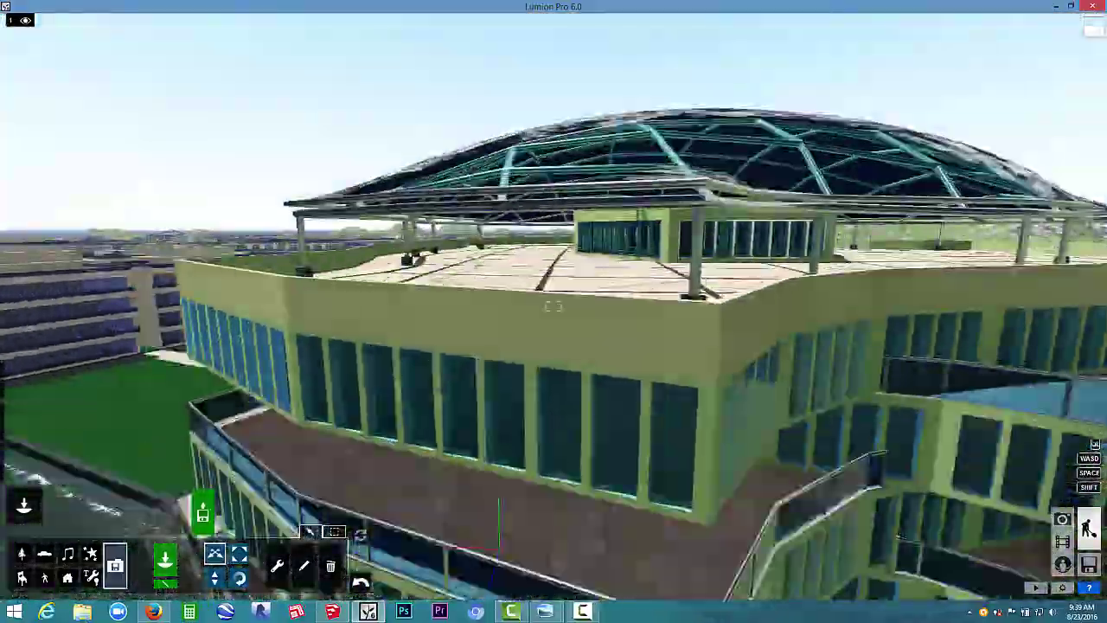
pyautogui.press('s')
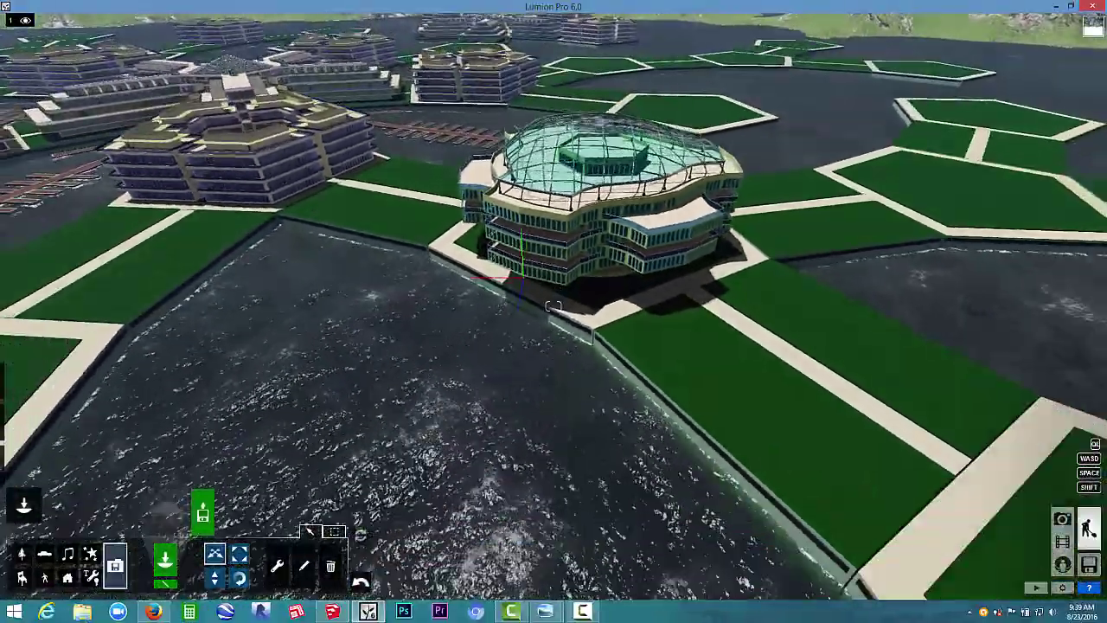
pyautogui.press('w')
pyautogui.moveTo(459, 449); pyautogui.dragTo(389, 400, button='right')
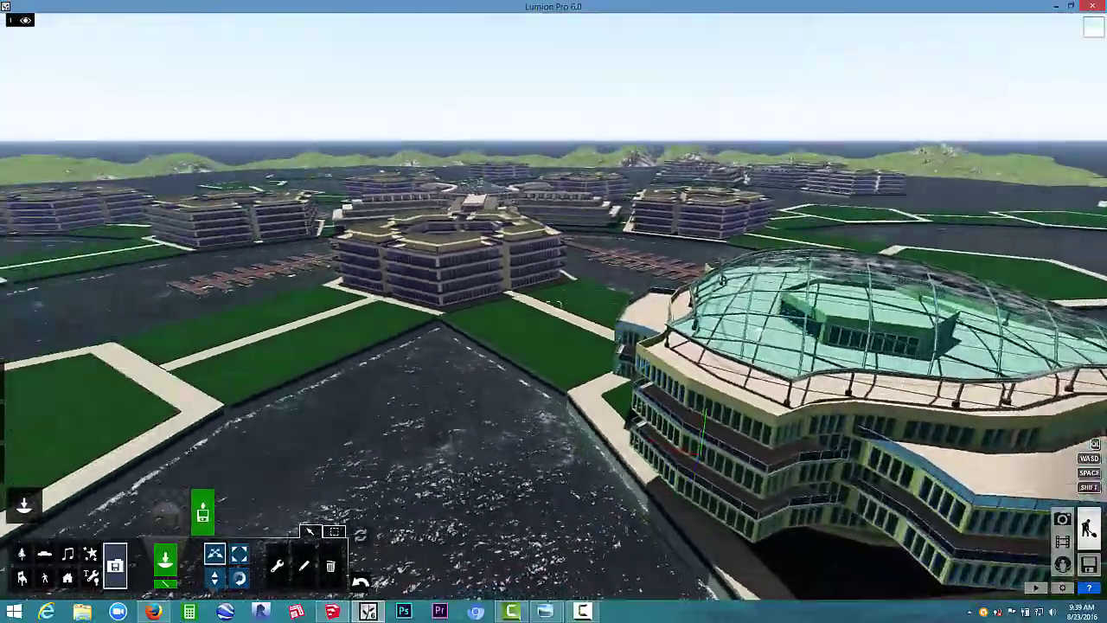
pyautogui.moveTo(558, 303); pyautogui.dragTo(554, 307, button='right')
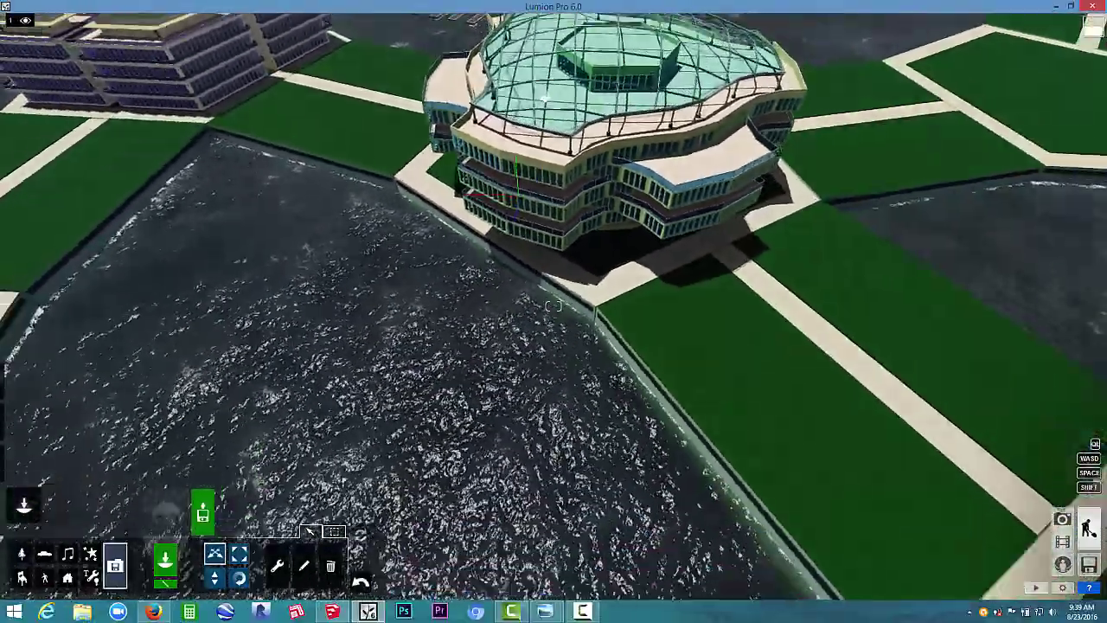
pyautogui.press('s')
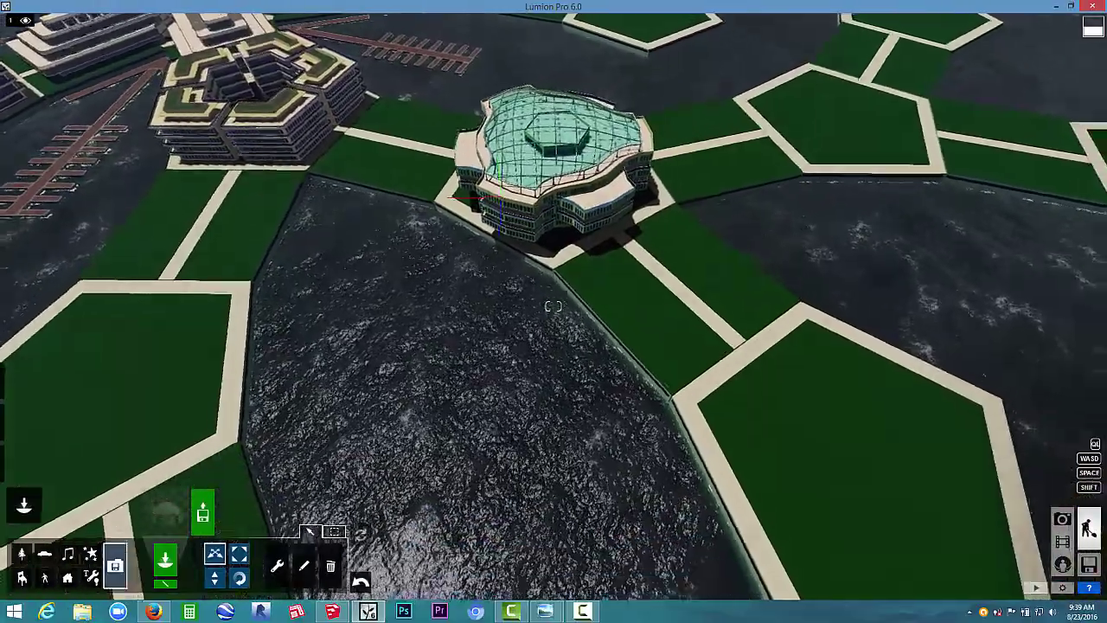
pyautogui.press('s')
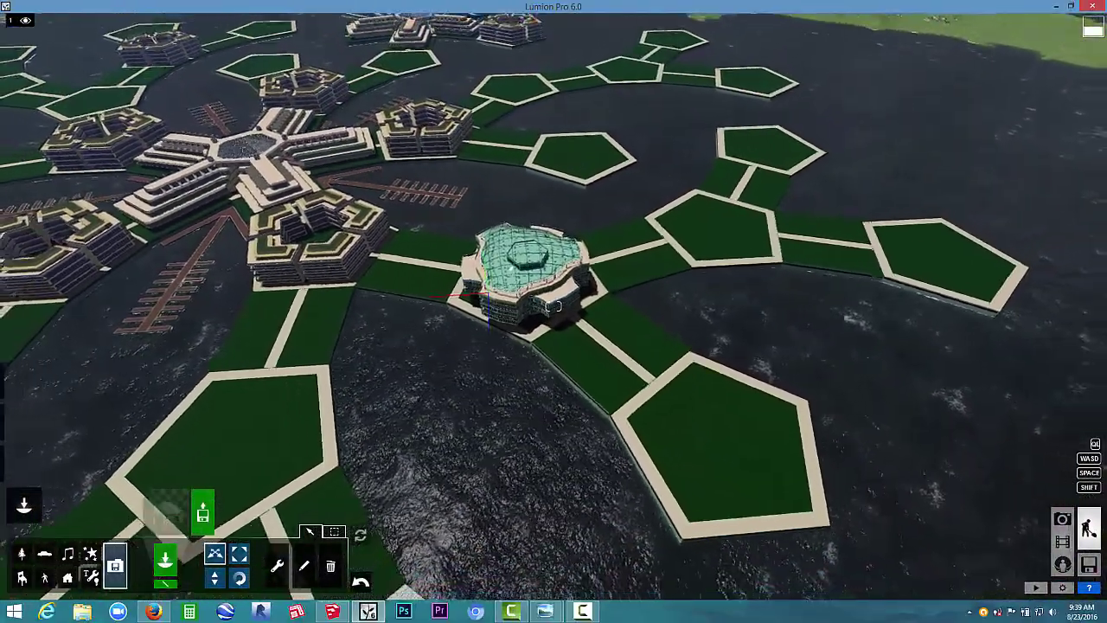
pyautogui.press('s')
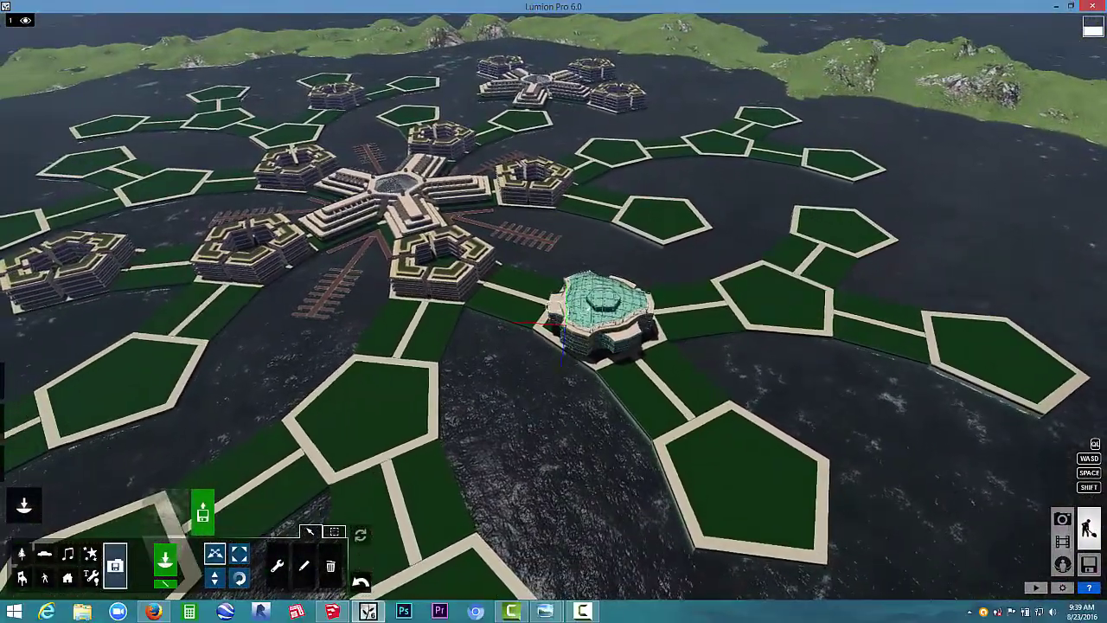
# - Copy the glass-domed building onto the adjacent empty pentagon platform at the end of the connector
pyautogui.moveTo(648, 299); pyautogui.dragTo(620, 299, button='right')
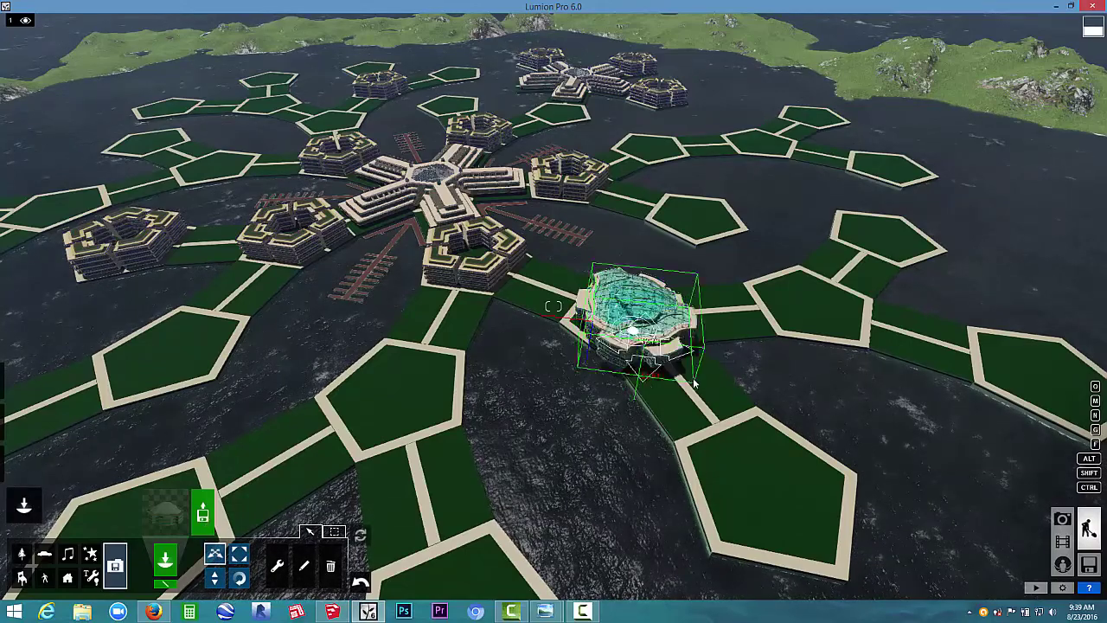
pyautogui.keyDown('alt'); pyautogui.moveTo(694, 383); pyautogui.dragTo(780, 505); pyautogui.keyUp('alt')
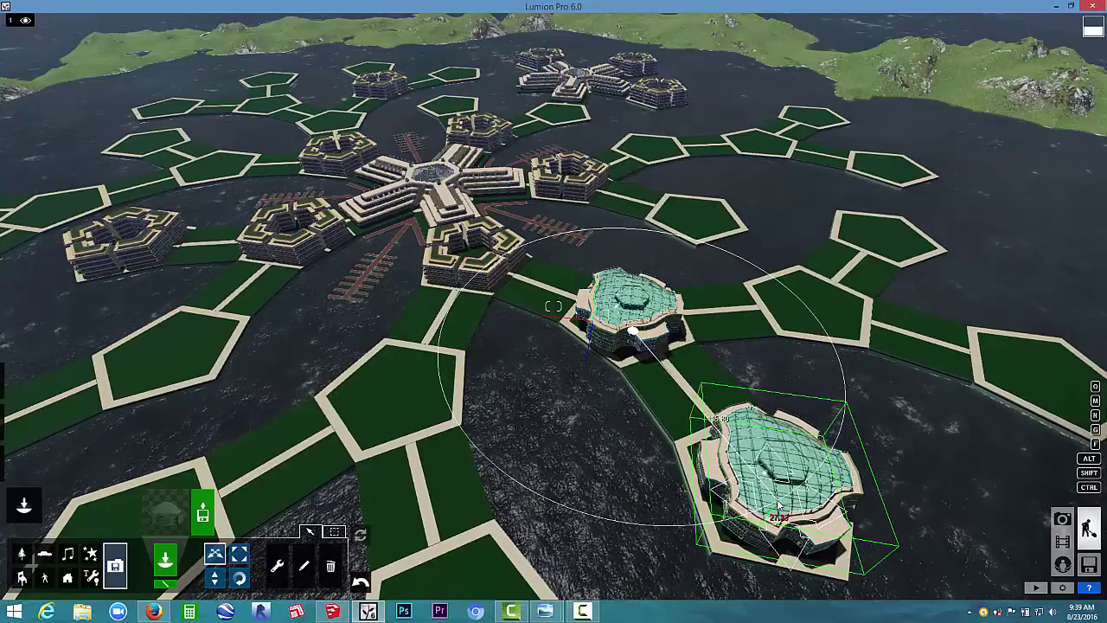
pyautogui.press('s')
pyautogui.moveTo(636, 432); pyautogui.dragTo(506, 509, button='right')
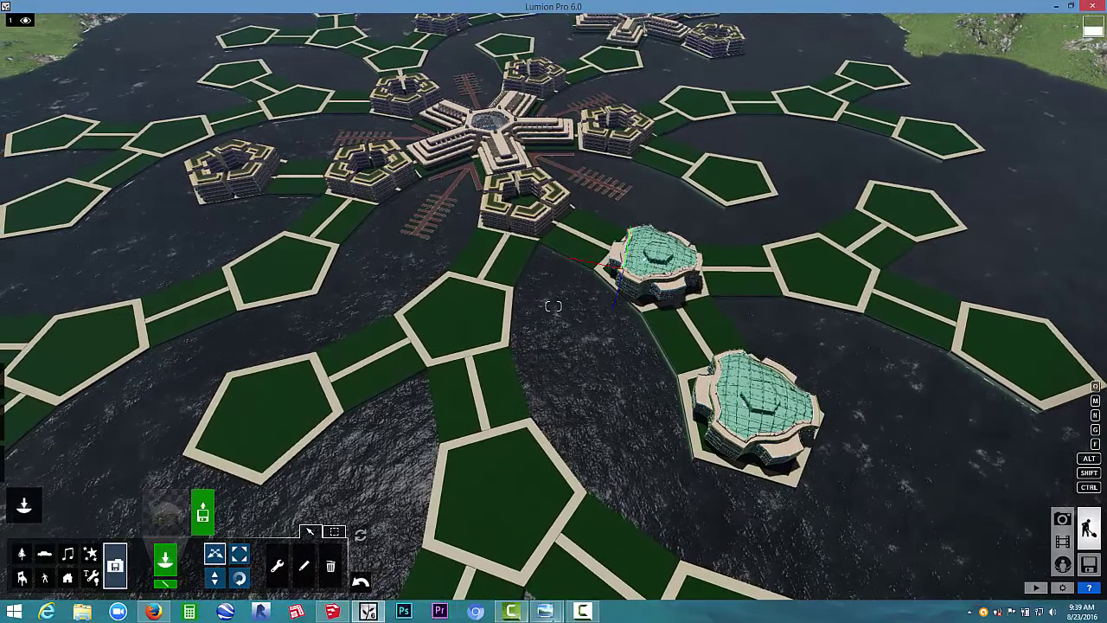
# - Copy the outer glass-domed building onto an empty pentagon platform on a neighbouring arm of the seastead
pyautogui.moveTo(551, 592)
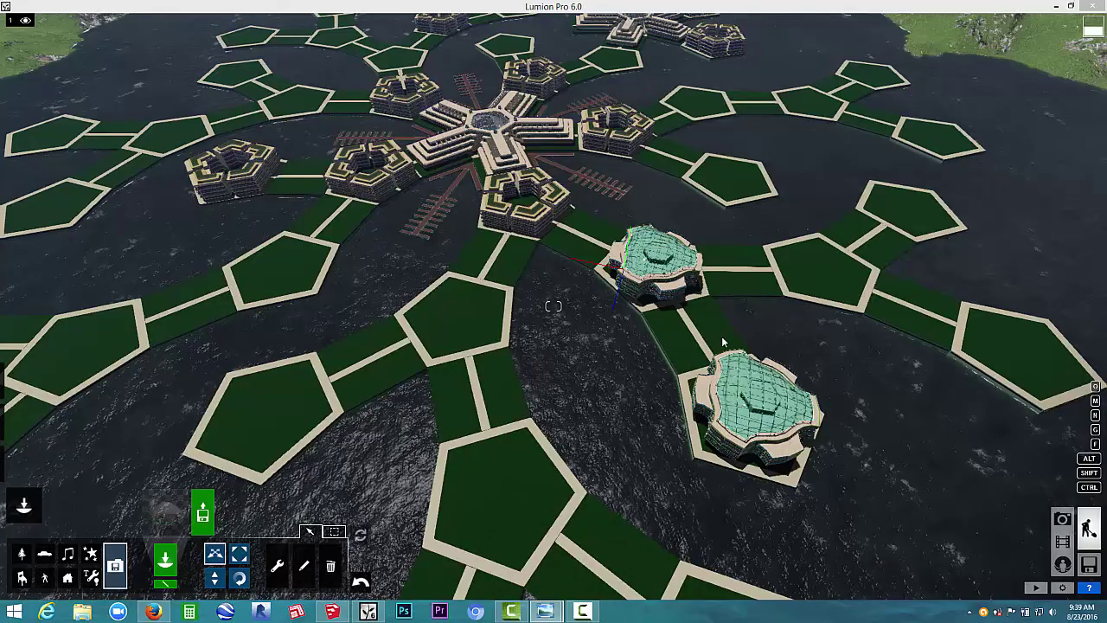
pyautogui.moveTo(723, 342); pyautogui.dragTo(641, 259, button='right')
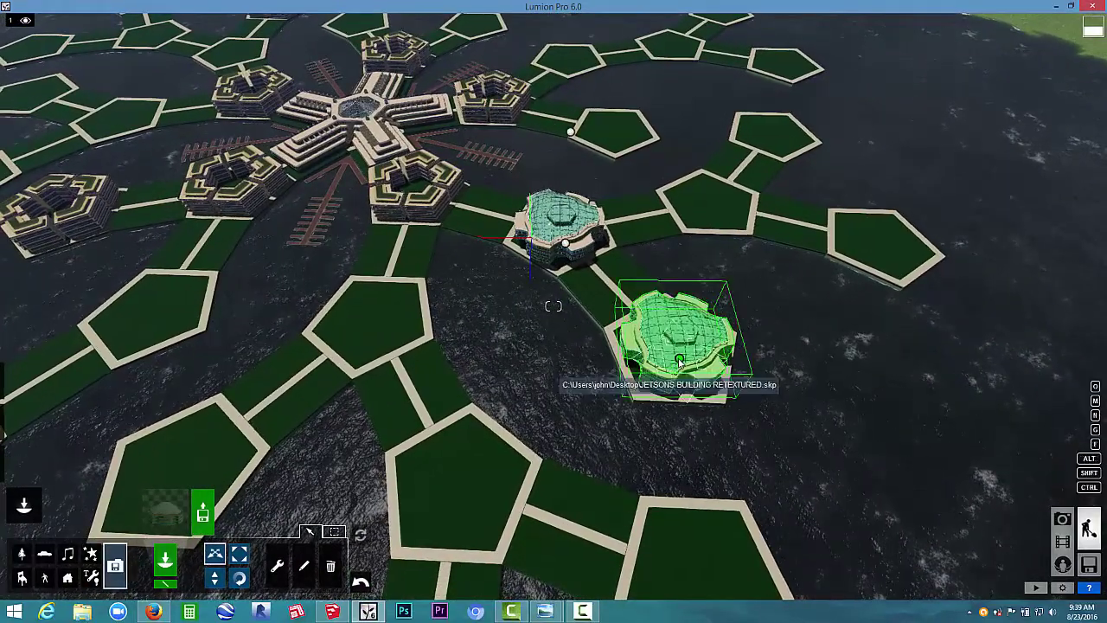
pyautogui.keyDown('alt'); pyautogui.moveTo(679, 357); pyautogui.dragTo(177, 333); pyautogui.keyUp('alt')
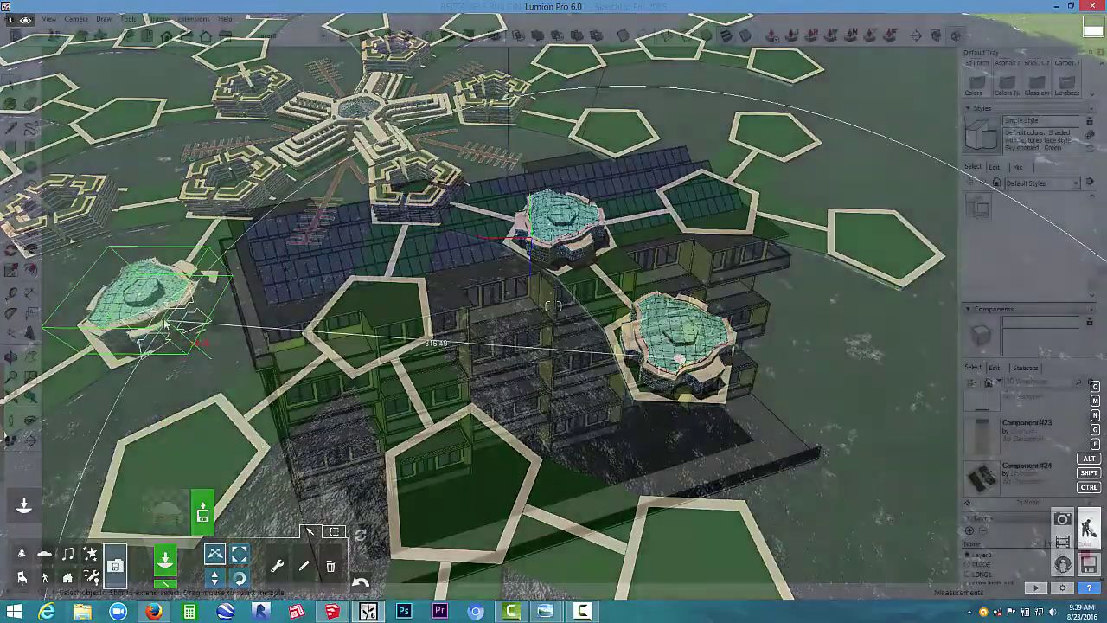
# - Switch to SketchUp and examine the rectangular building's rooftop solar panels, their frame edges and support brackets up close
pyautogui.scroll(5, 254, 296)
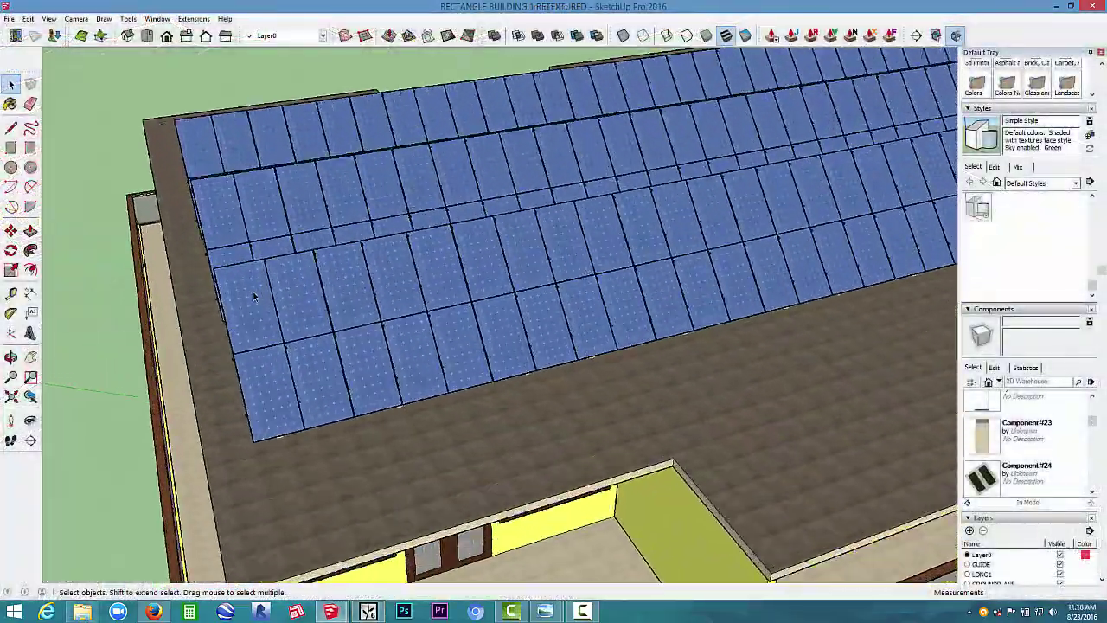
pyautogui.scroll(6, 248, 294)
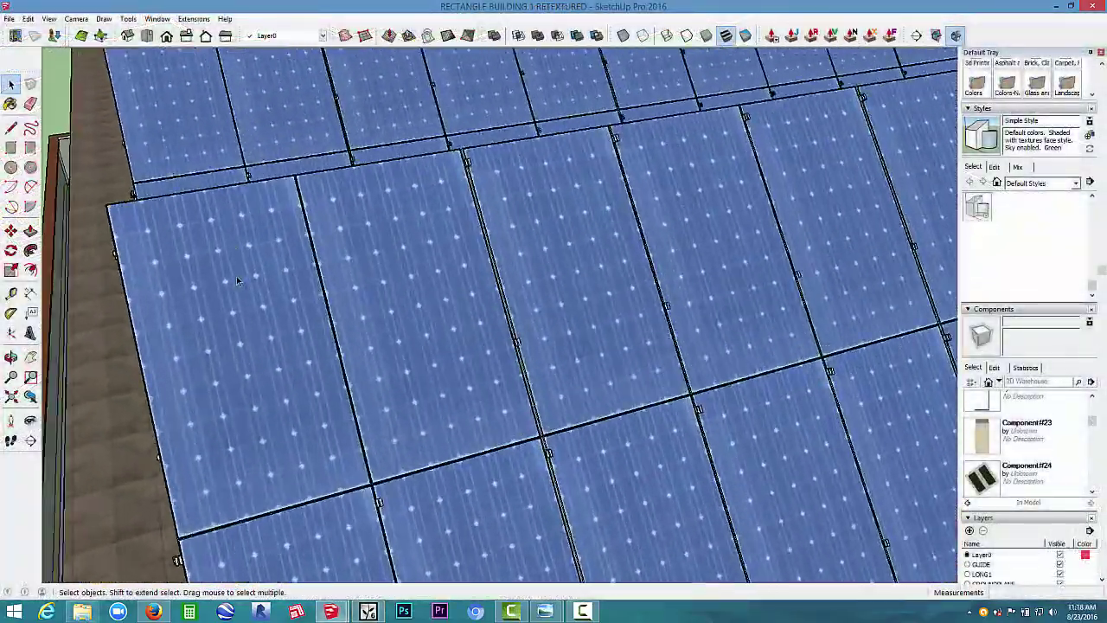
pyautogui.moveTo(558, 204)
pyautogui.mouseDown(button='middle')
pyautogui.moveTo(189, 370)
pyautogui.moveTo(505, 351)
pyautogui.moveTo(783, 385)
pyautogui.mouseUp(button='middle')
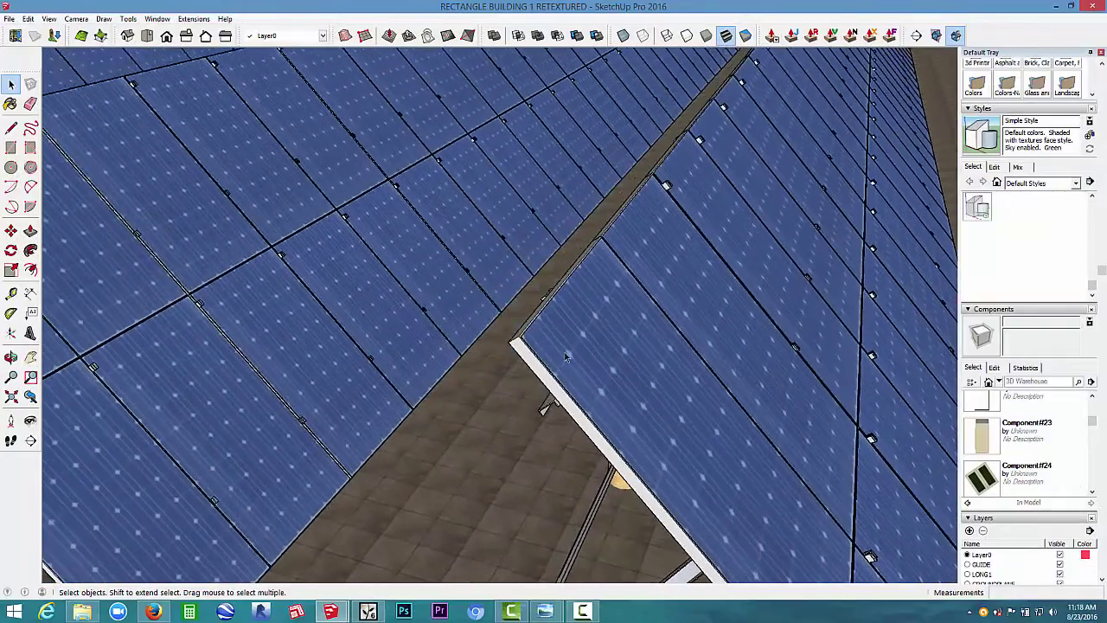
pyautogui.scroll(5, 511, 339)
pyautogui.moveTo(503, 338); pyautogui.dragTo(601, 400, button='middle')
pyautogui.scroll(5, 491, 319)
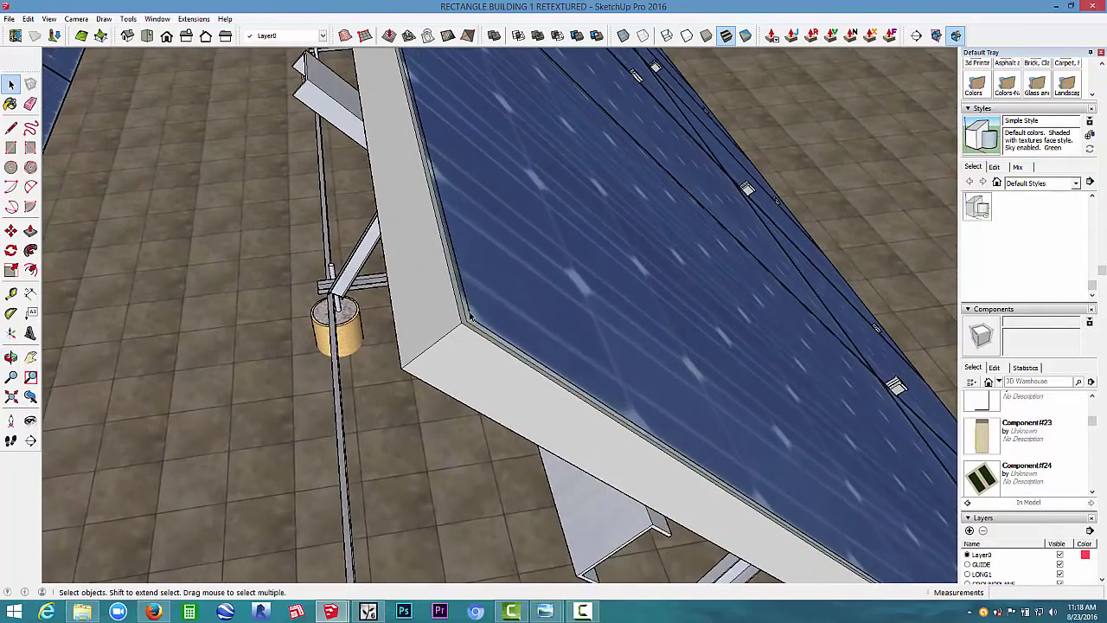
pyautogui.scroll(3, 472, 323)
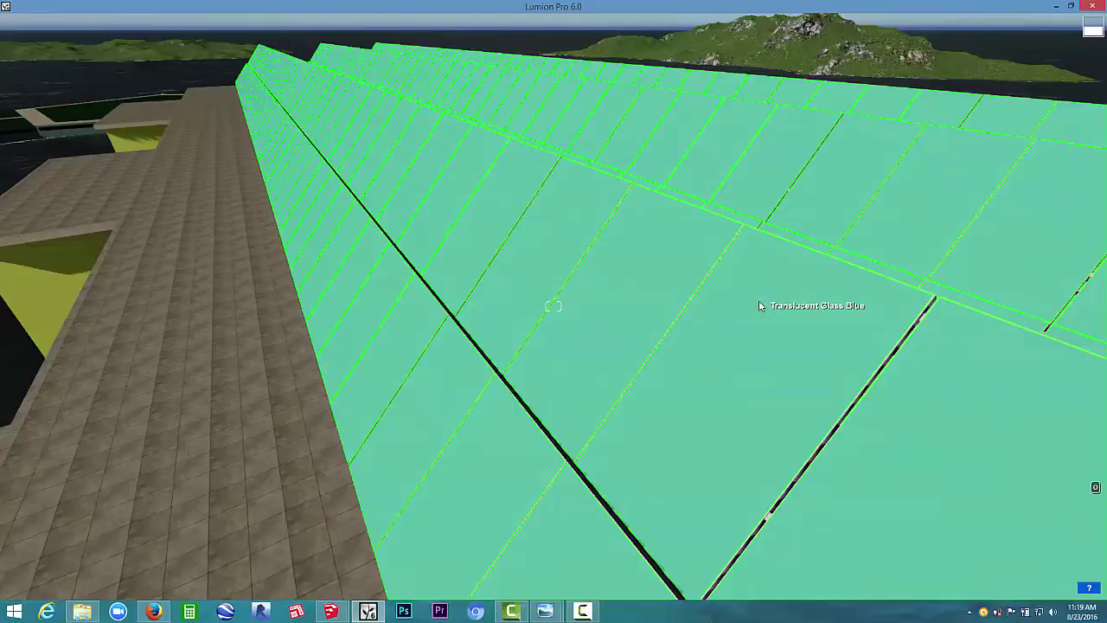
# - In Lumion, apply the advanced PureGlass material to the rooftop solar panels and adjust the sun height
pyautogui.click(760, 305)
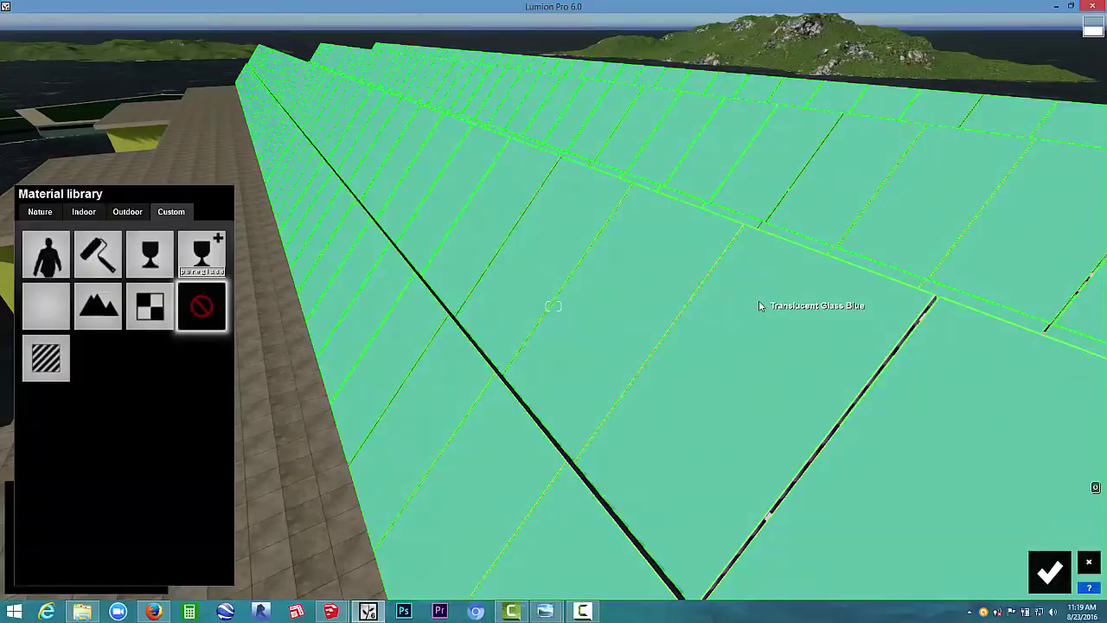
pyautogui.click(205, 259)
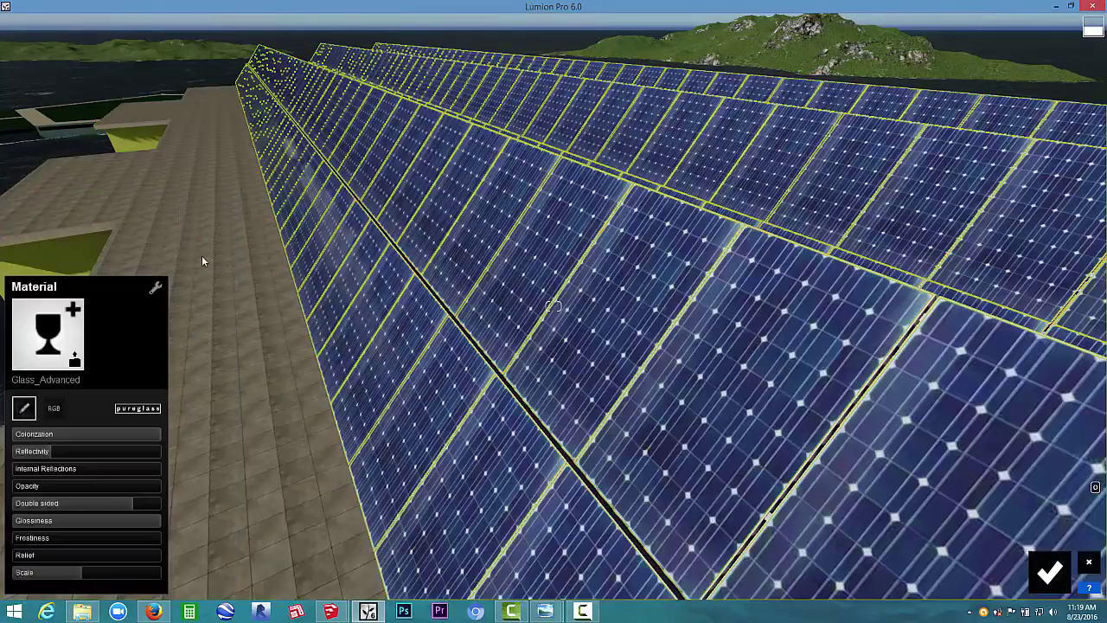
pyautogui.moveTo(201, 255); pyautogui.dragTo(450, 303, button='right')
pyautogui.press('w')
pyautogui.moveTo(554, 306); pyautogui.dragTo(394, 259, button='right')
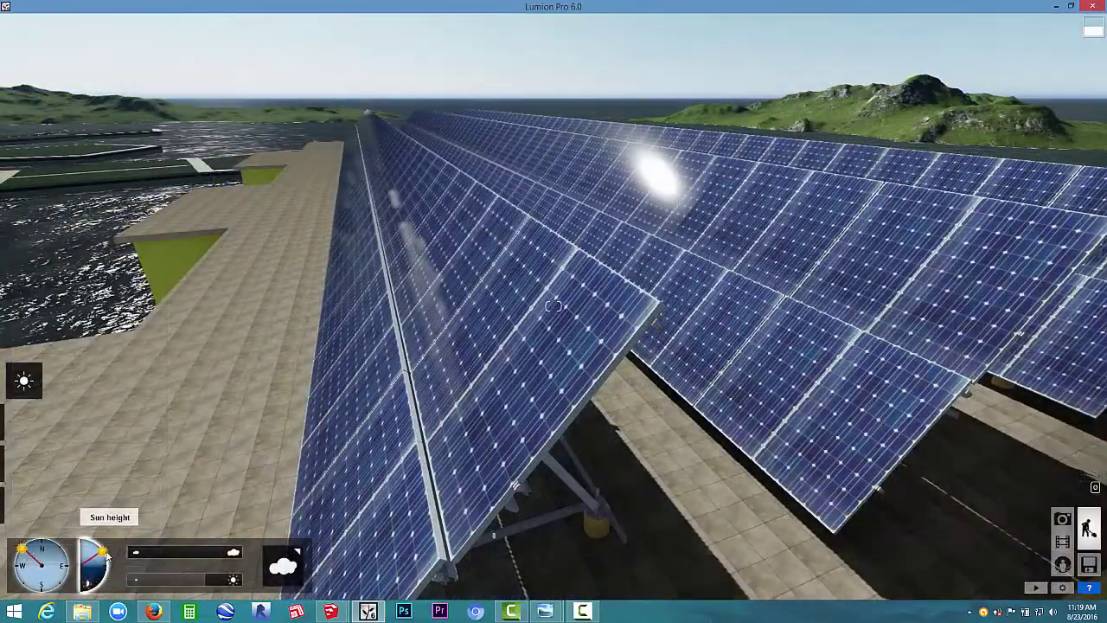
pyautogui.moveTo(106, 555)
pyautogui.mouseDown()
pyautogui.moveTo(104, 566)
pyautogui.moveTo(111, 551)
pyautogui.moveTo(164, 597)
pyautogui.moveTo(439, 561)
pyautogui.moveTo(113, 548)
pyautogui.mouseUp()
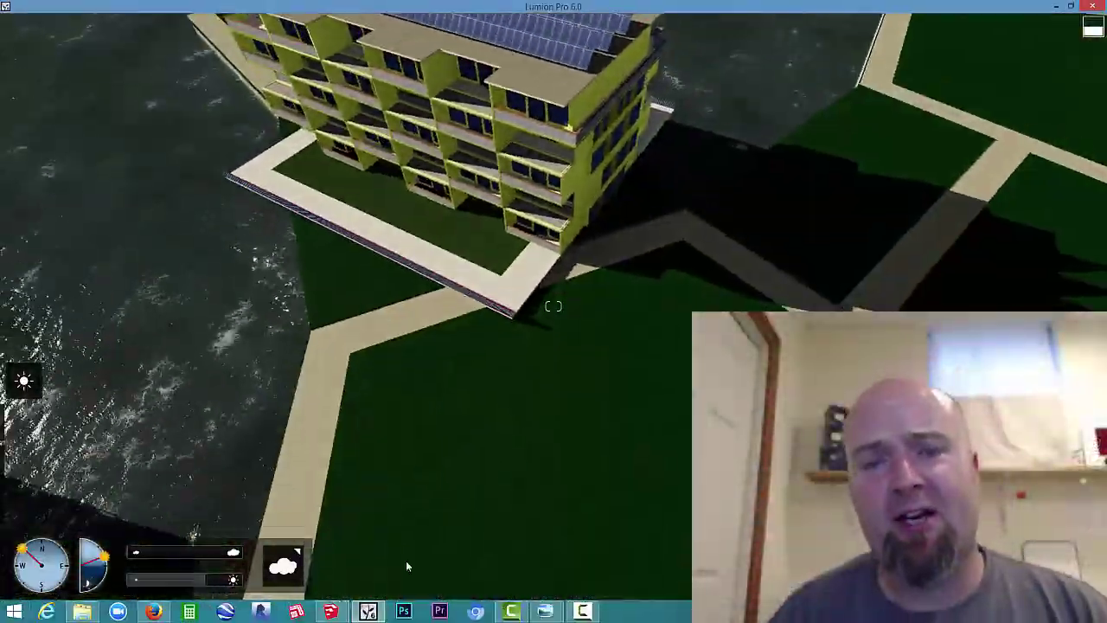
# - Rotate the solar-roofed rectangular building to line up with the connector between two pentagon platforms and move it into place
pyautogui.click(26, 508)
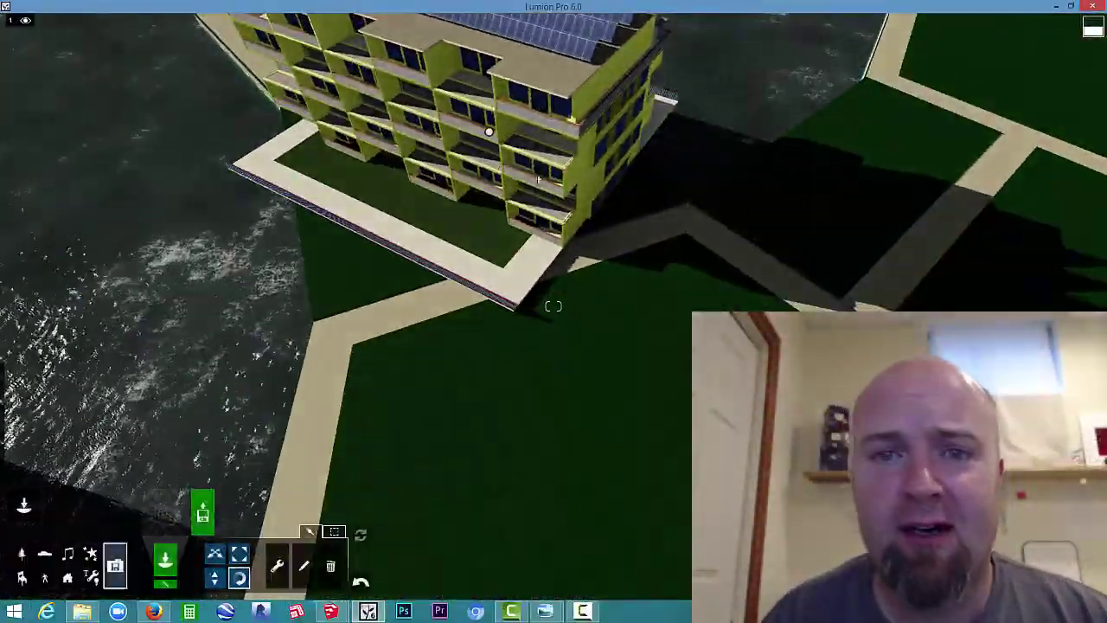
pyautogui.moveTo(489, 133); pyautogui.dragTo(350, 448)
pyautogui.moveTo(350, 449); pyautogui.dragTo(484, 450, button='right')
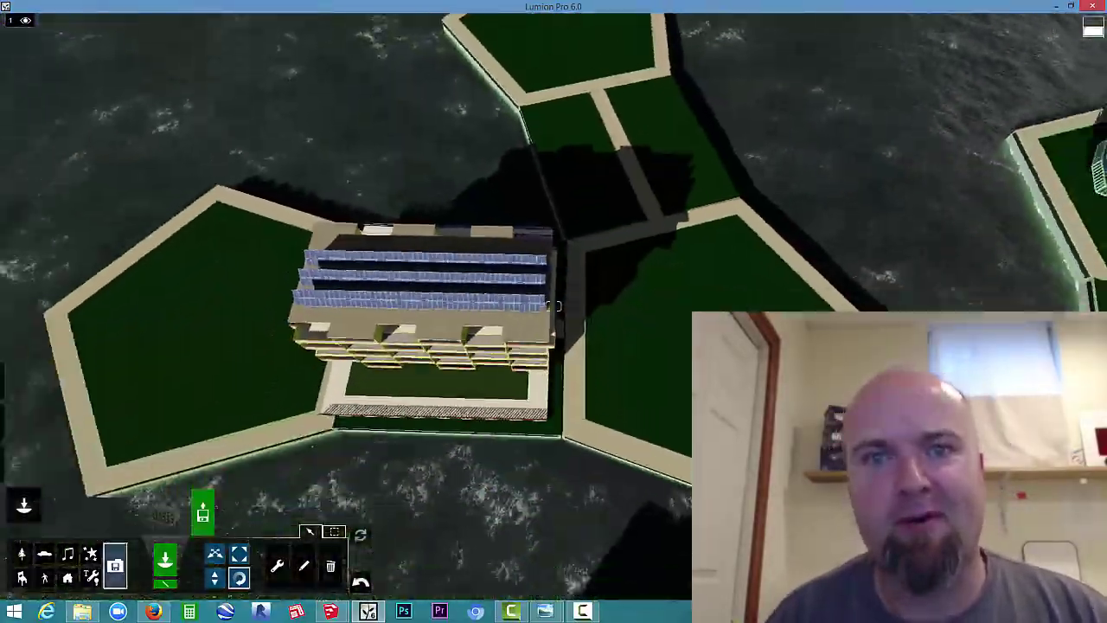
pyautogui.moveTo(484, 139); pyautogui.dragTo(472, 213, button='right')
pyautogui.press('m')
pyautogui.moveTo(473, 213); pyautogui.dragTo(477, 216)
pyautogui.moveTo(476, 215); pyautogui.dragTo(472, 260, button='right')
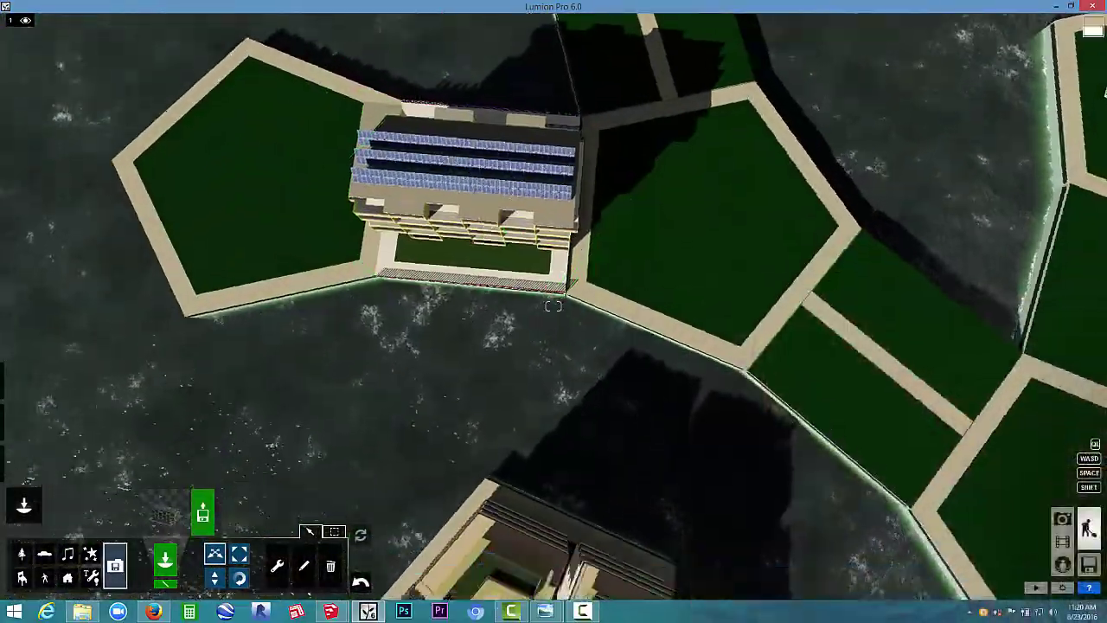
# - Apply the advanced PureGlass material to the rectangular building's windows and its balcony railings
pyautogui.press('w')
pyautogui.moveTo(554, 306); pyautogui.dragTo(519, 268, button='right')
pyautogui.press('s')
pyautogui.press('q')
pyautogui.press('w')
pyautogui.click(16, 464)
pyautogui.click(212, 287)
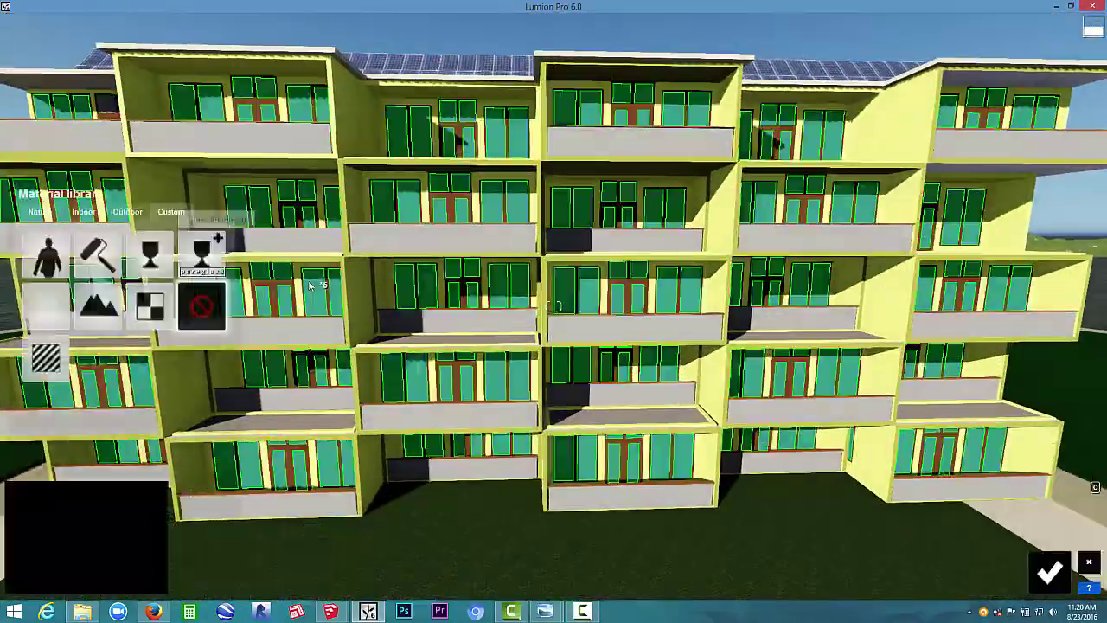
pyautogui.click(204, 254)
pyautogui.click(251, 241)
pyautogui.click(205, 254)
# - Examine the rectangular building's position on its connector and the whole seastead layout between the islands from above
pyautogui.press('s')
pyautogui.moveTo(240, 245); pyautogui.dragTo(277, 303, button='right')
pyautogui.press('w')
pyautogui.press('s')
pyautogui.moveTo(553, 306)
pyautogui.mouseDown(button='right')
pyautogui.moveTo(510, 290)
pyautogui.moveTo(597, 389)
pyautogui.moveTo(605, 346)
pyautogui.moveTo(675, 303)
pyautogui.moveTo(554, 306)
pyautogui.mouseUp(button='right')
pyautogui.press('s')
pyautogui.scroll(-10, 241, 263)
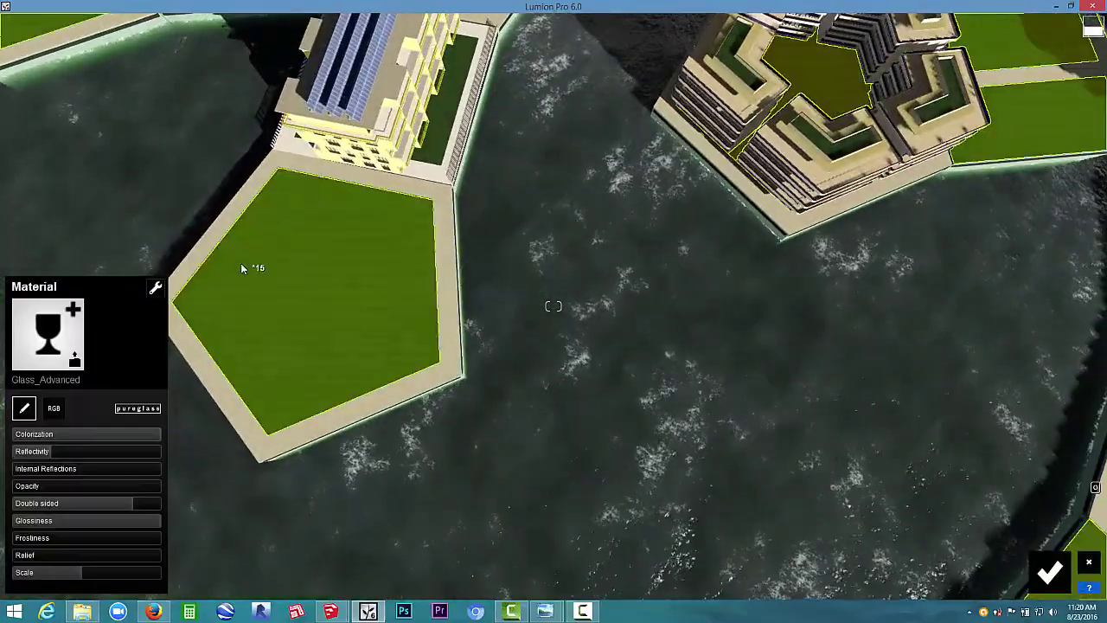
pyautogui.scroll(-3, 241, 263)
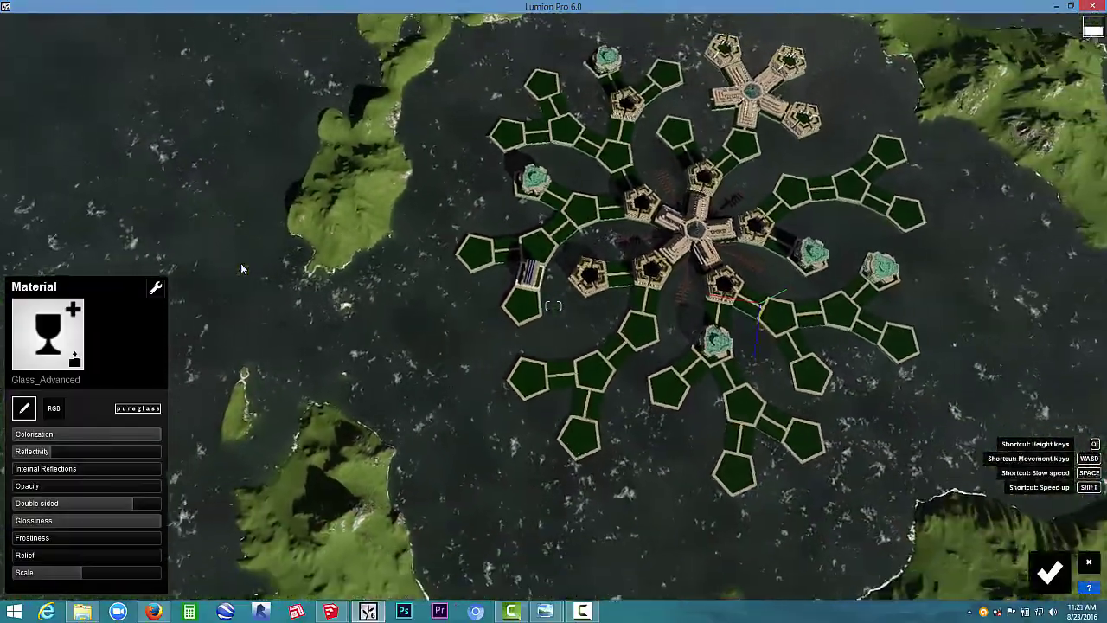
pyautogui.moveTo(240, 263); pyautogui.dragTo(307, 281, button='right')
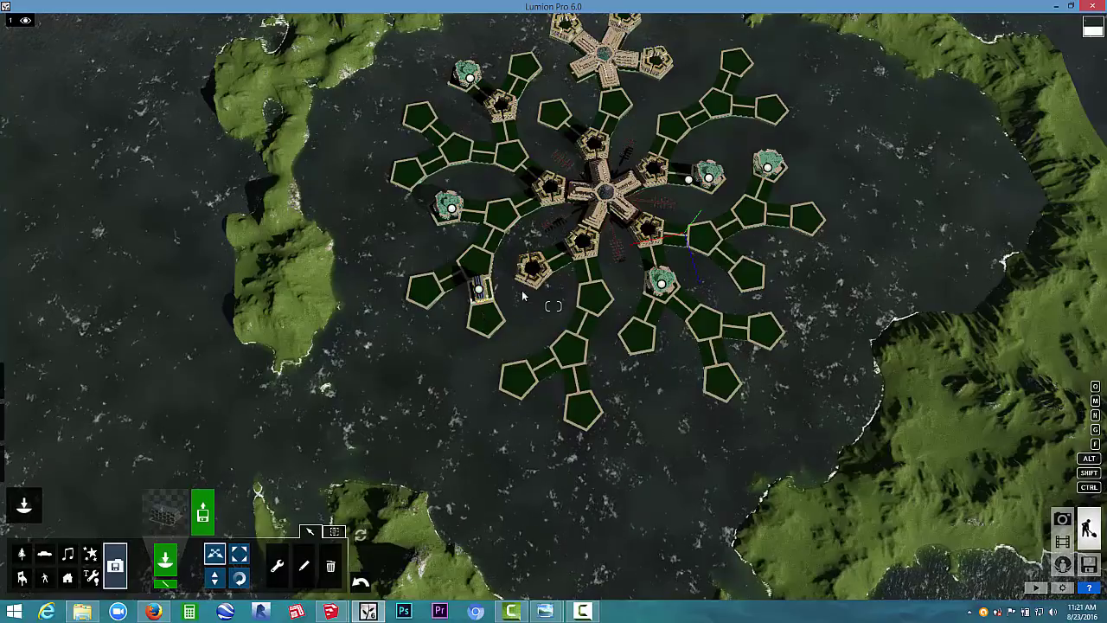
# - Examine the distribution of solar-roofed and glass-domed buildings across the seastead's arms, up to the surrounding islands
pyautogui.moveTo(521, 290); pyautogui.dragTo(415, 216, button='right')
pyautogui.moveTo(554, 306)
pyautogui.mouseDown(button='right')
pyautogui.moveTo(519, 306)
pyautogui.moveTo(640, 355)
pyautogui.moveTo(636, 385)
pyautogui.moveTo(546, 324)
pyautogui.moveTo(574, 299)
pyautogui.mouseUp(button='right')
pyautogui.scroll(-2, 554, 306)
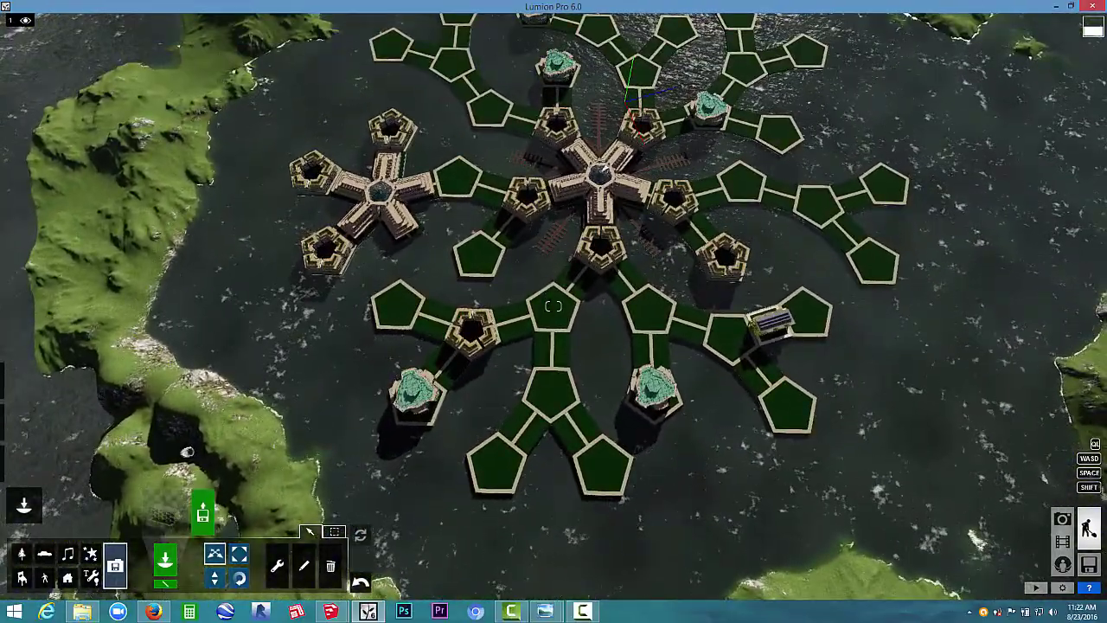
pyautogui.moveTo(586, 510); pyautogui.dragTo(586, 482, button='right')
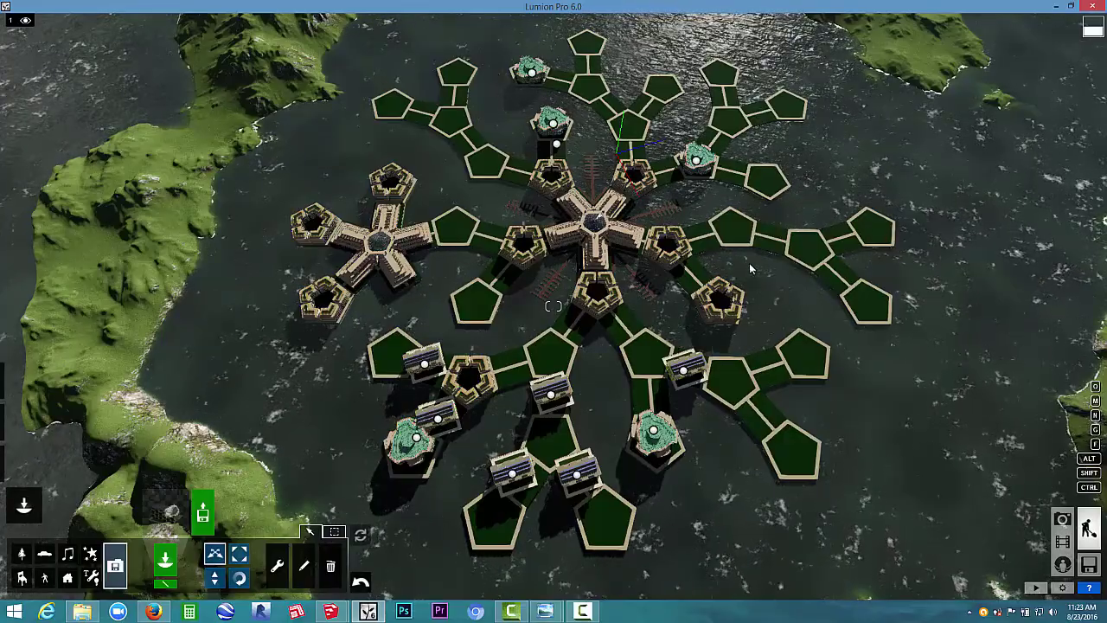
pyautogui.moveTo(751, 269); pyautogui.dragTo(739, 78, button='right')
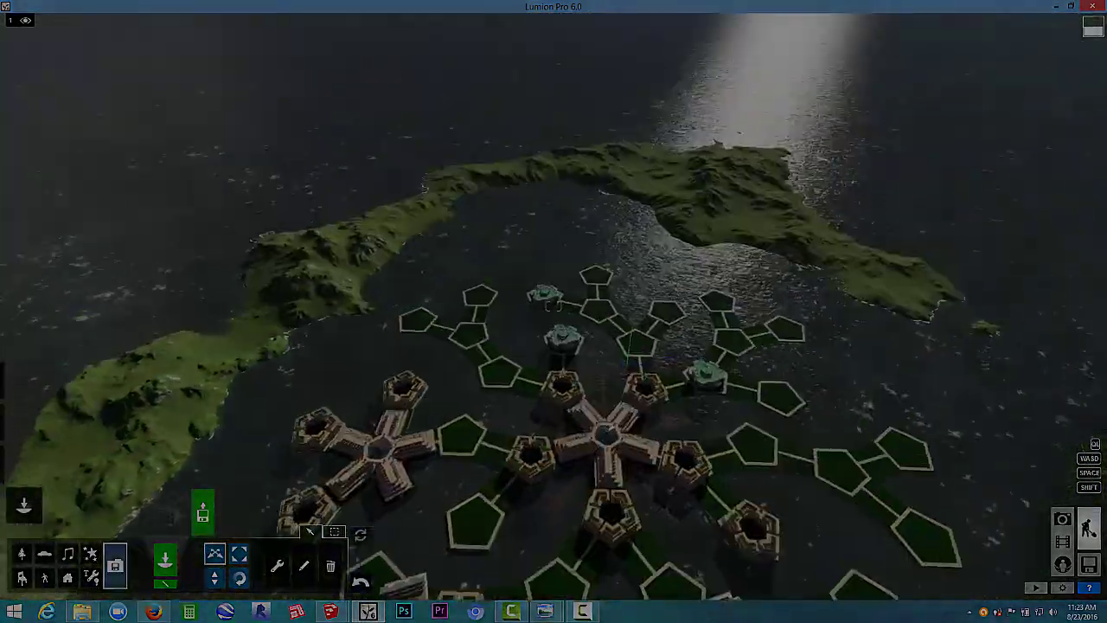